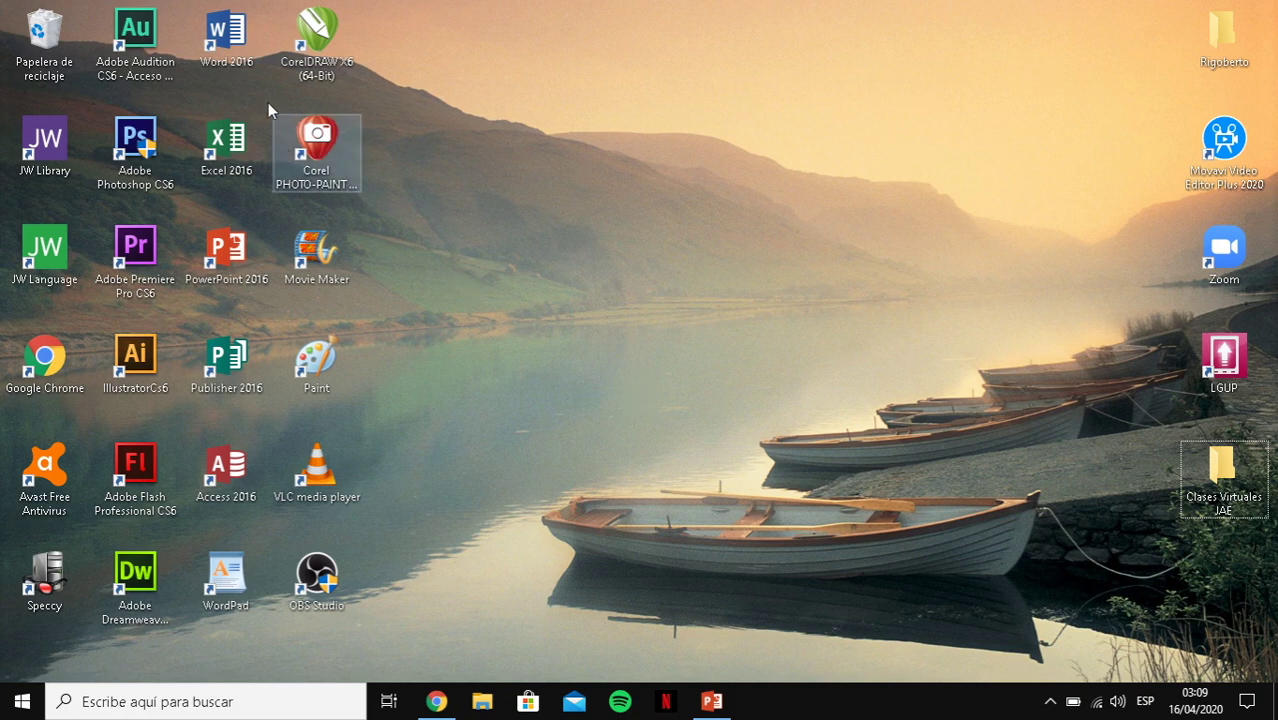
# Step: Open Word 2016 and create a new blank document
pyautogui.doubleClick(229, 36)
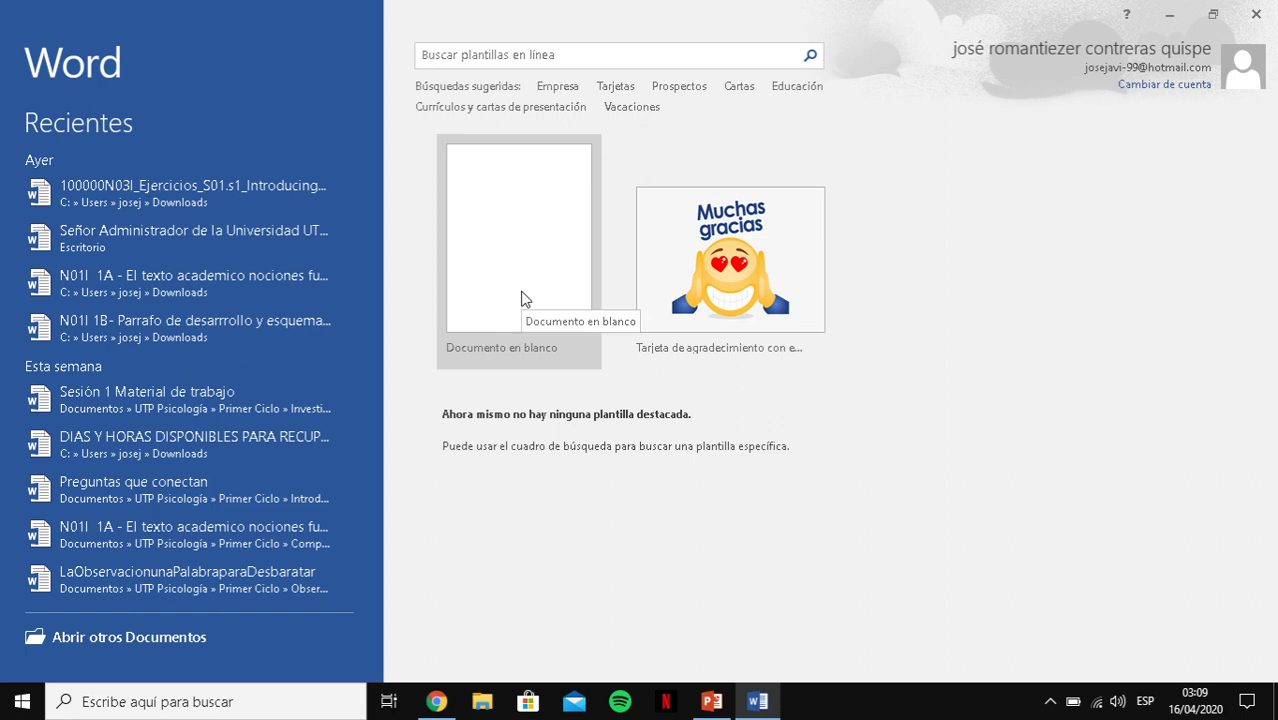
pyautogui.click(520, 299)
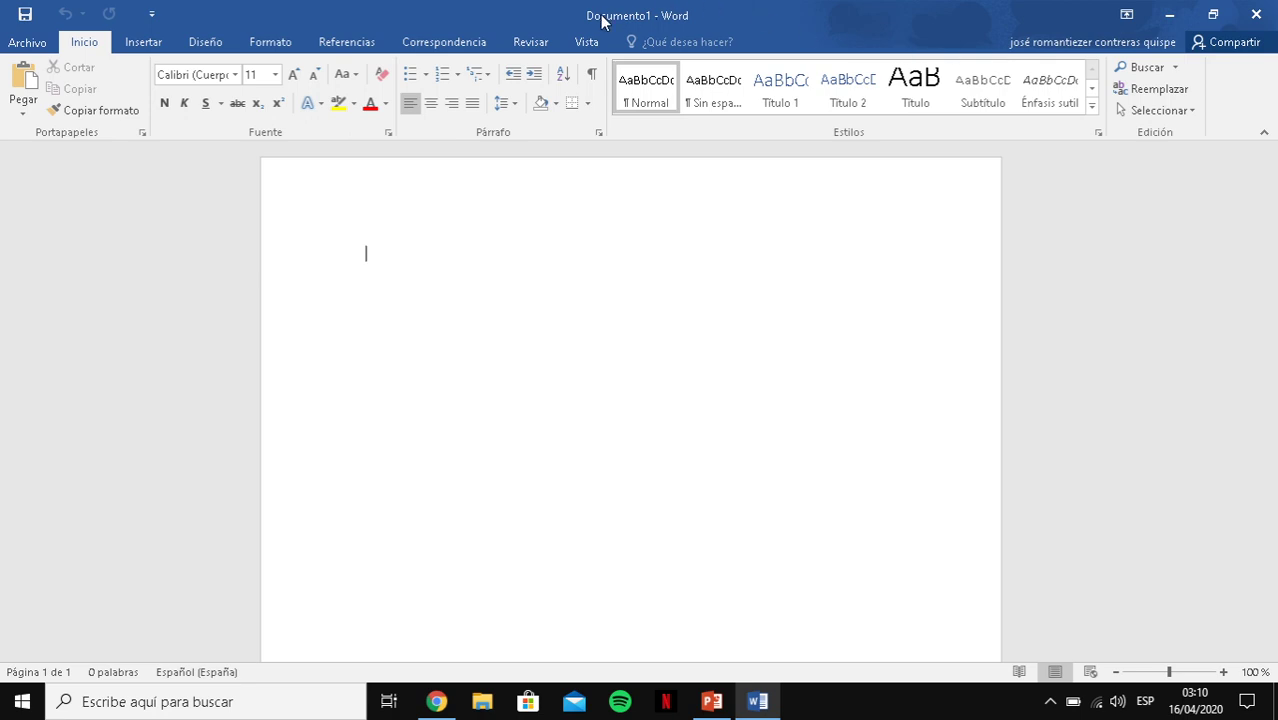
# Step: Examine the command groups for inserting, design, page format, references, mailings, review and view in the blank document
pyautogui.click(64, 44)
pyautogui.click(140, 44)
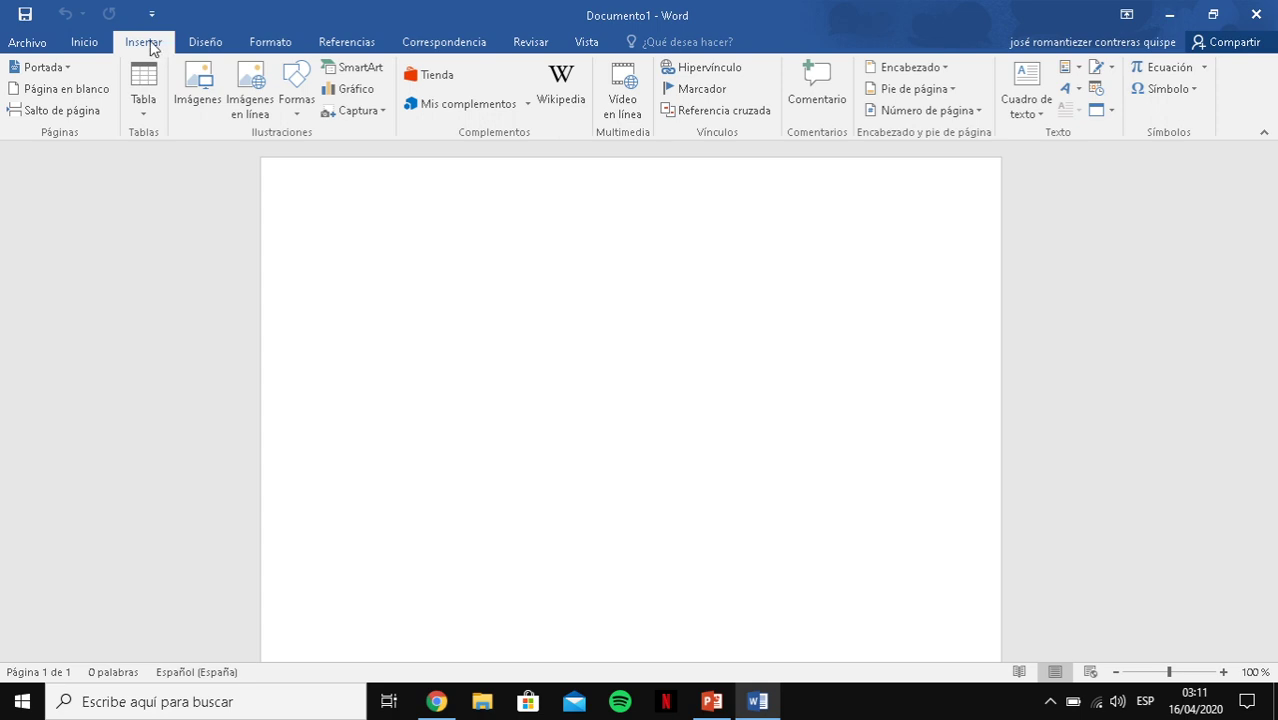
pyautogui.click(205, 42)
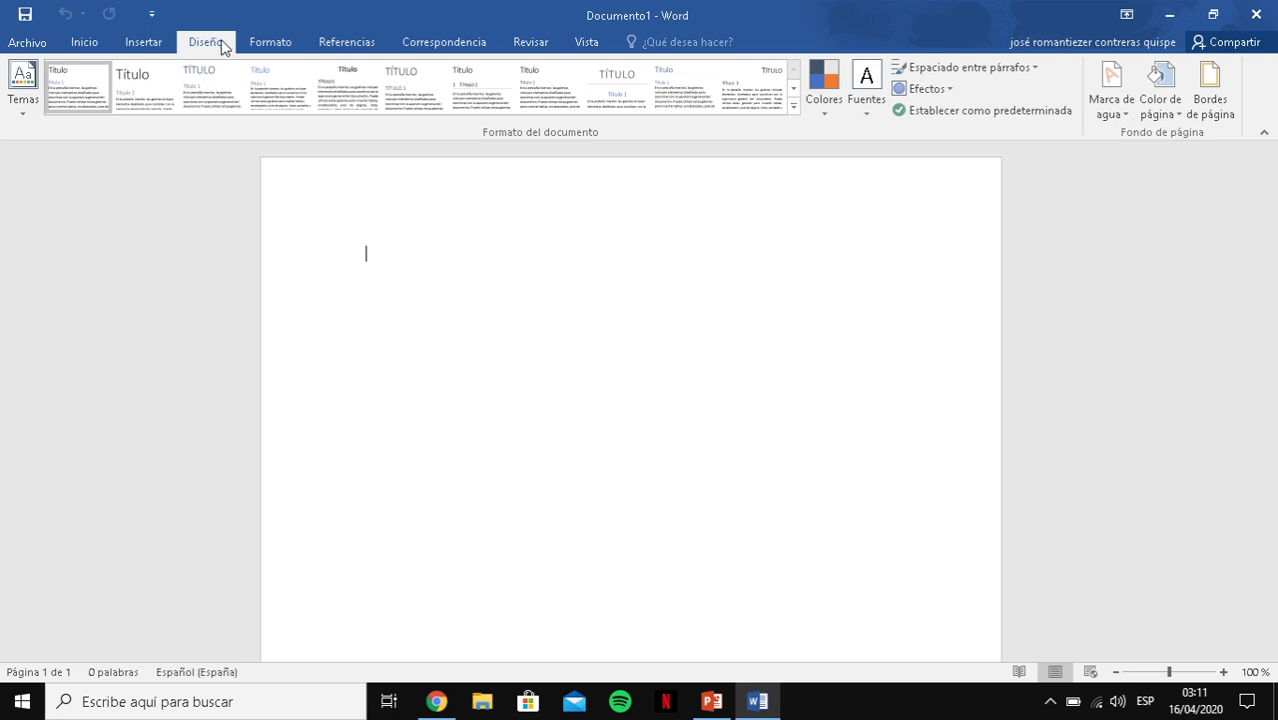
pyautogui.click(266, 50)
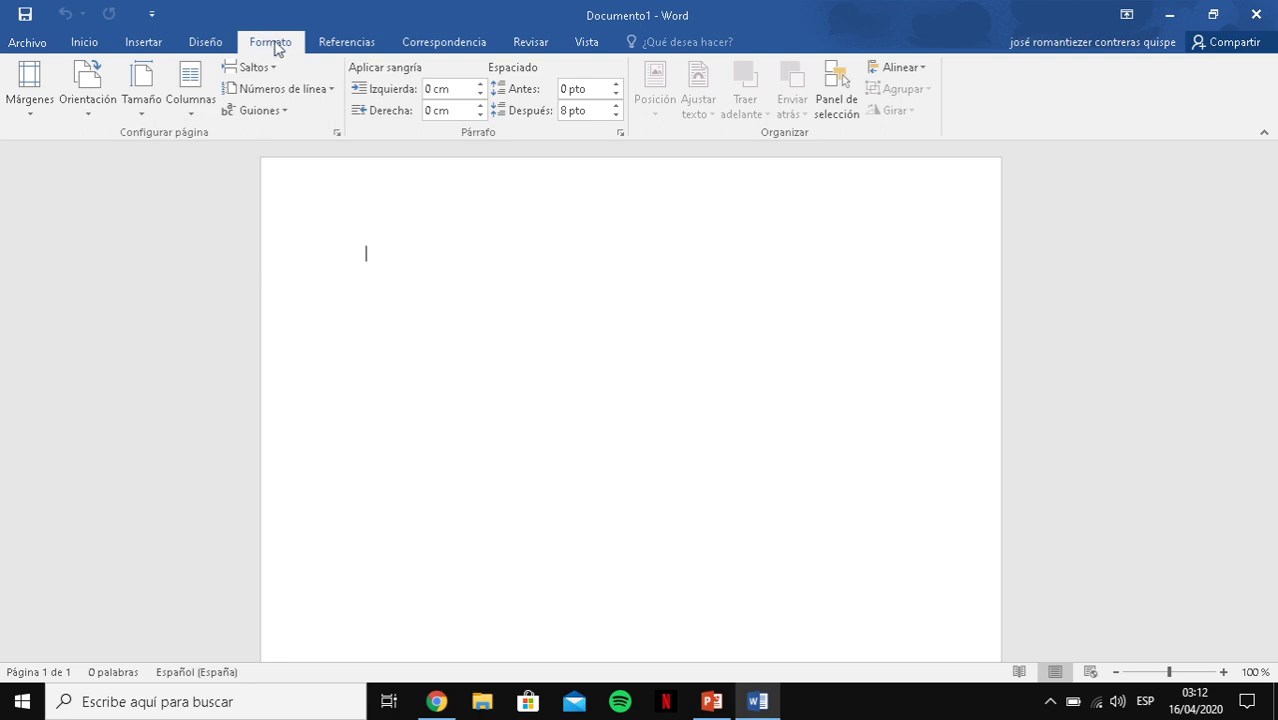
pyautogui.click(352, 45)
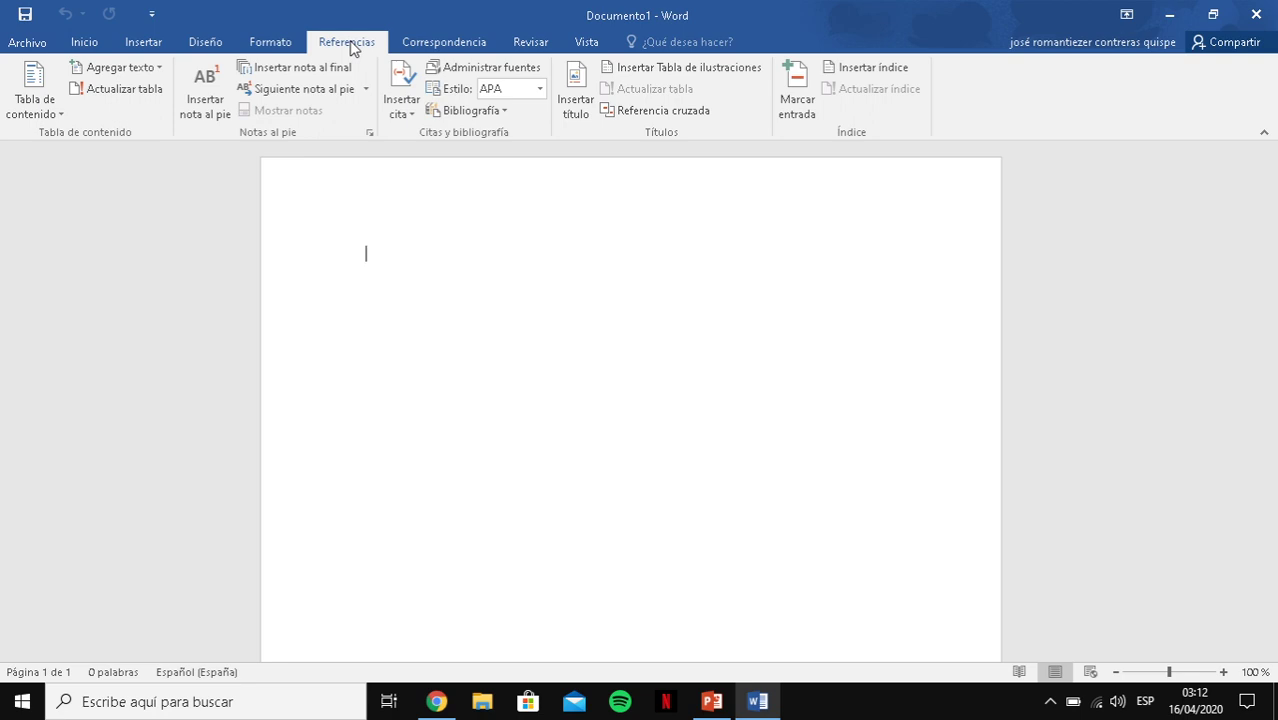
pyautogui.click(452, 50)
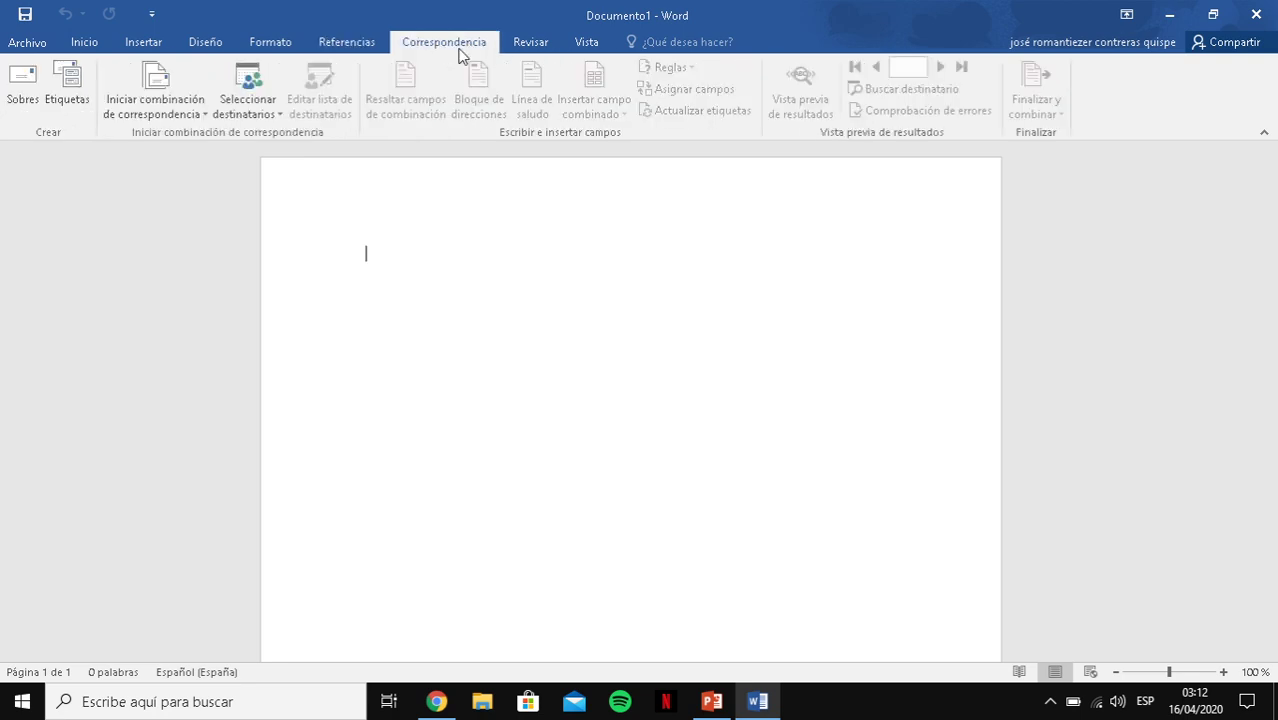
pyautogui.click(535, 45)
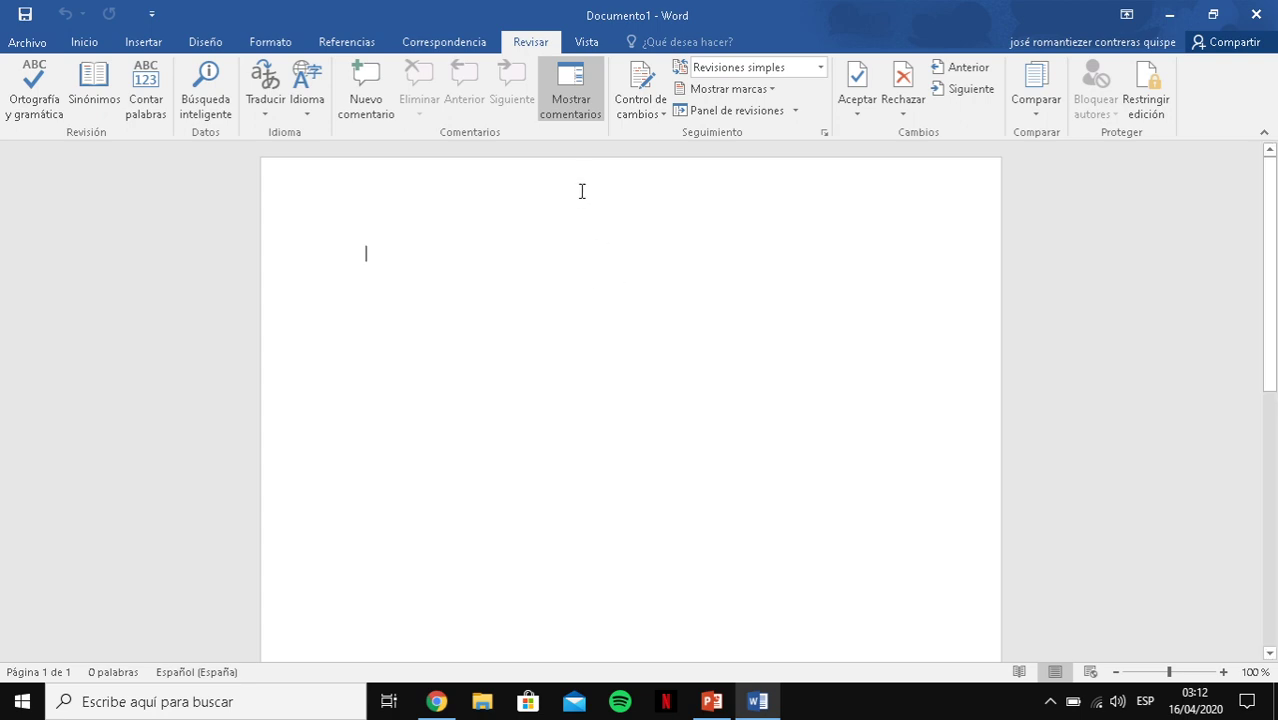
pyautogui.click(590, 44)
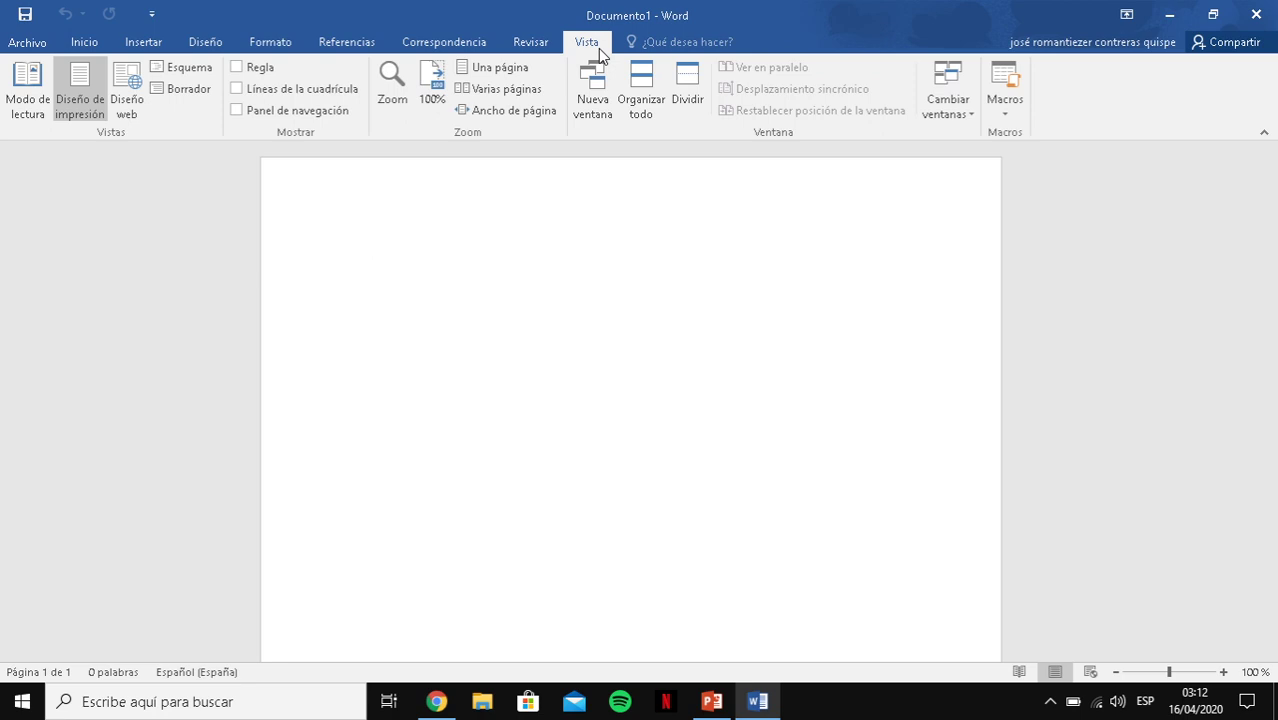
# Step: Look over the suggested actions offered by the "¿Qué desea hacer?" help search
pyautogui.click(668, 44)
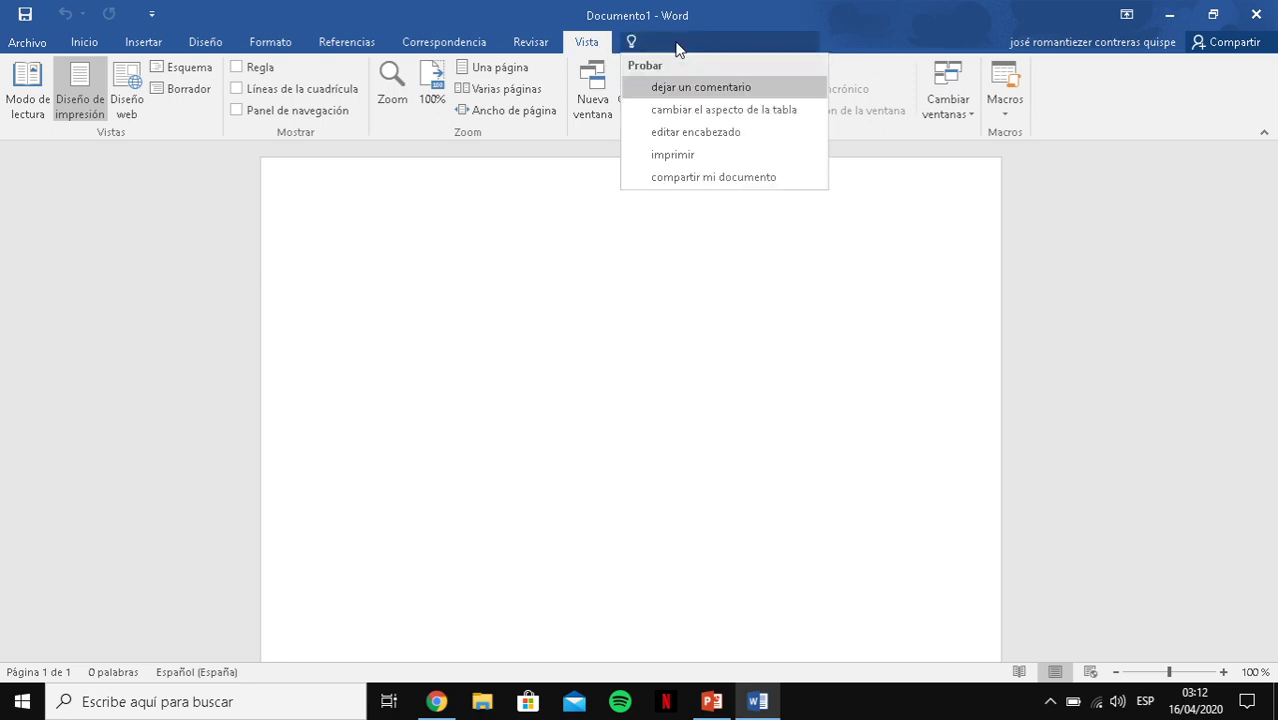
pyautogui.click(874, 33)
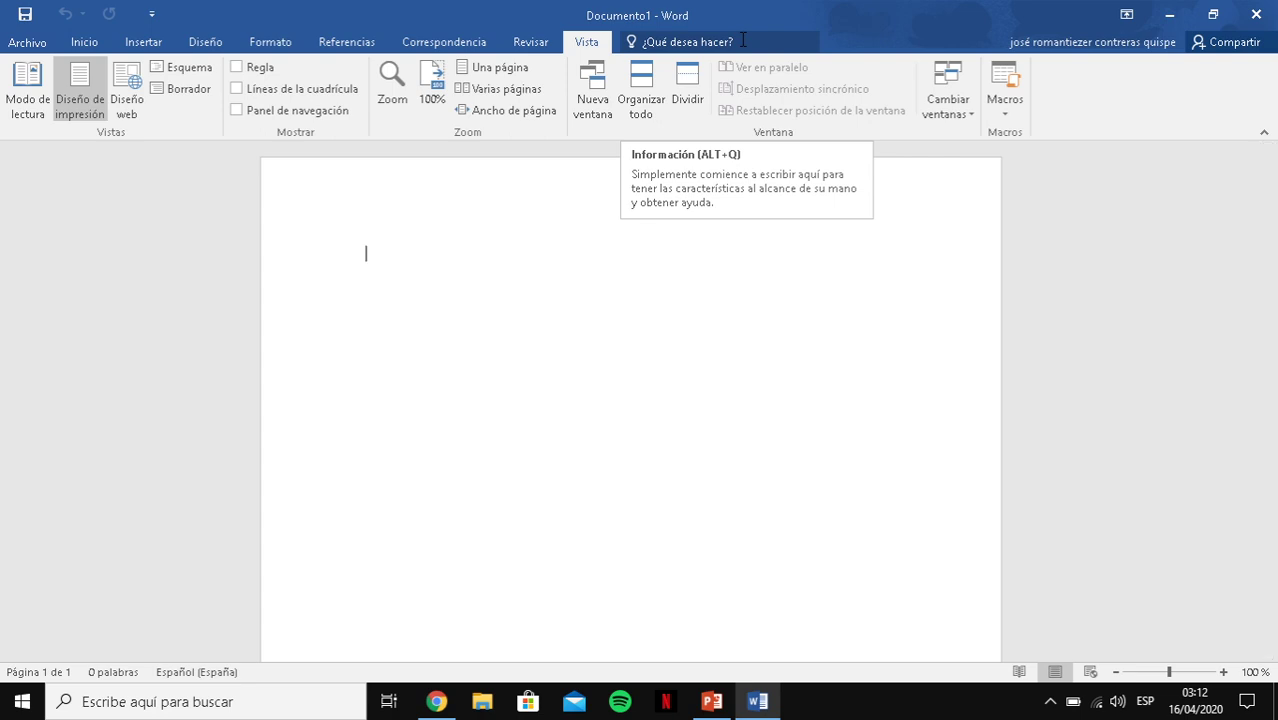
pyautogui.click(743, 40)
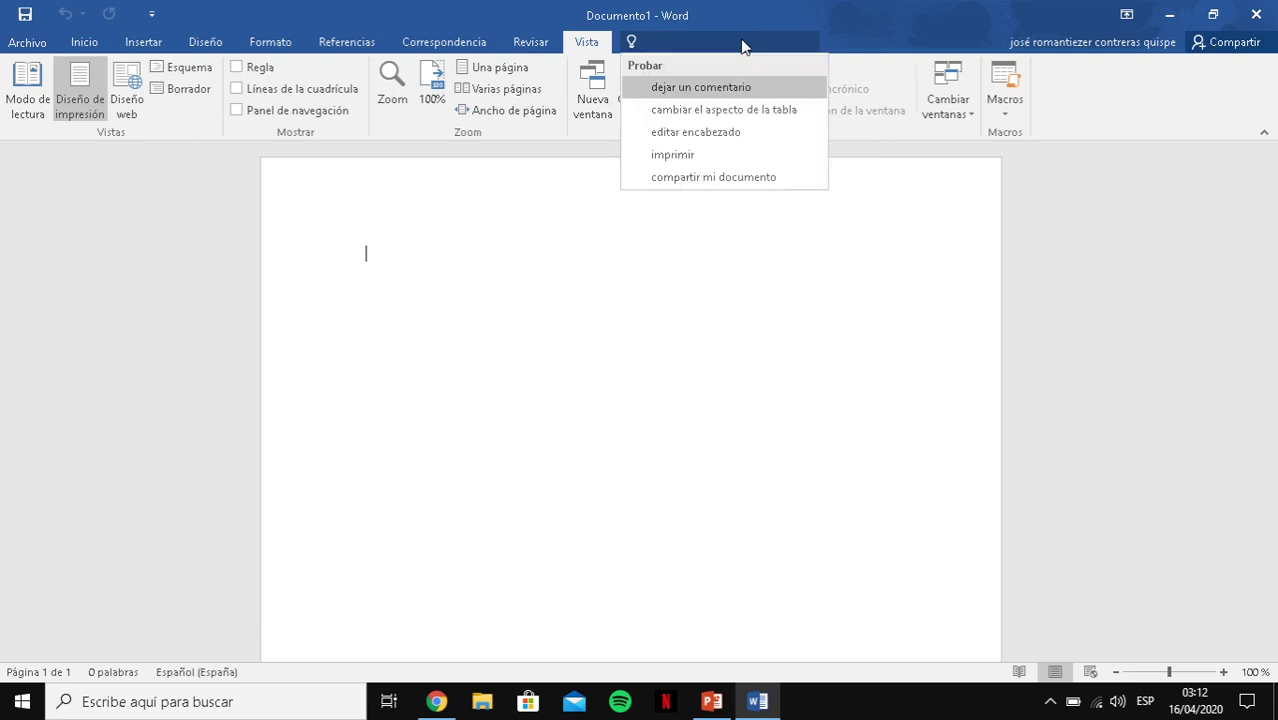
pyautogui.press('Escape')
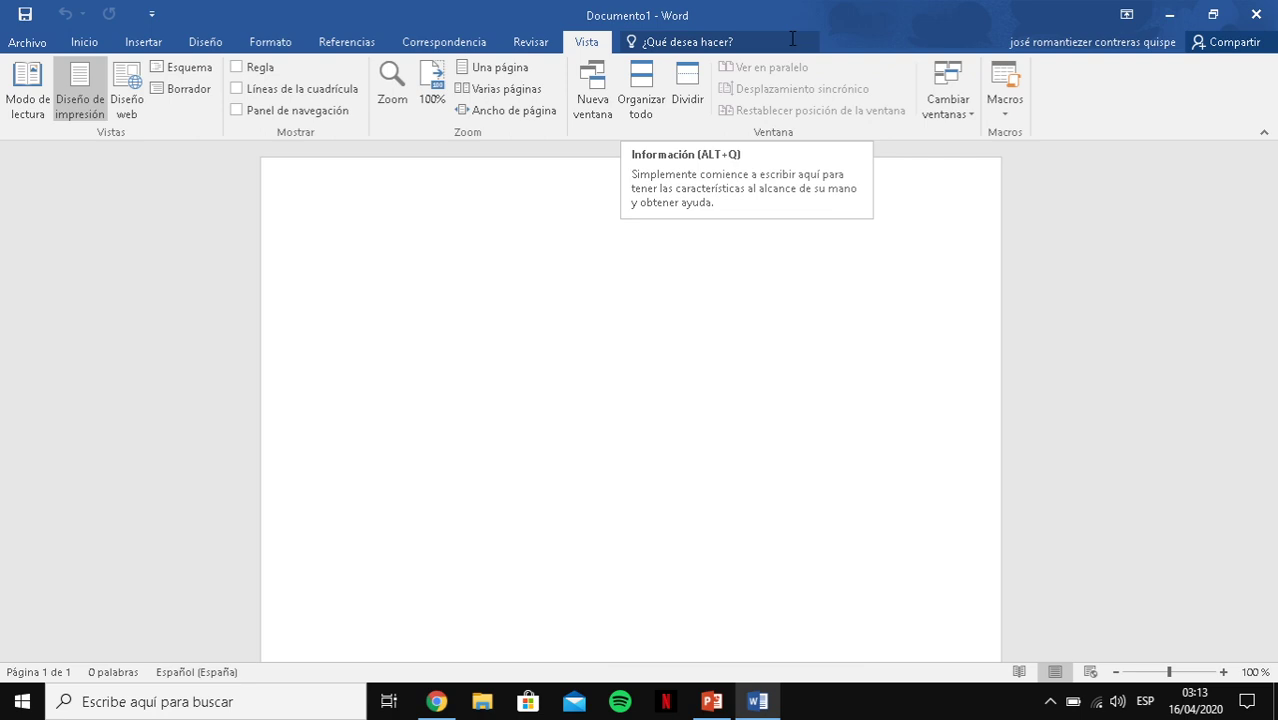
pyautogui.click(792, 40)
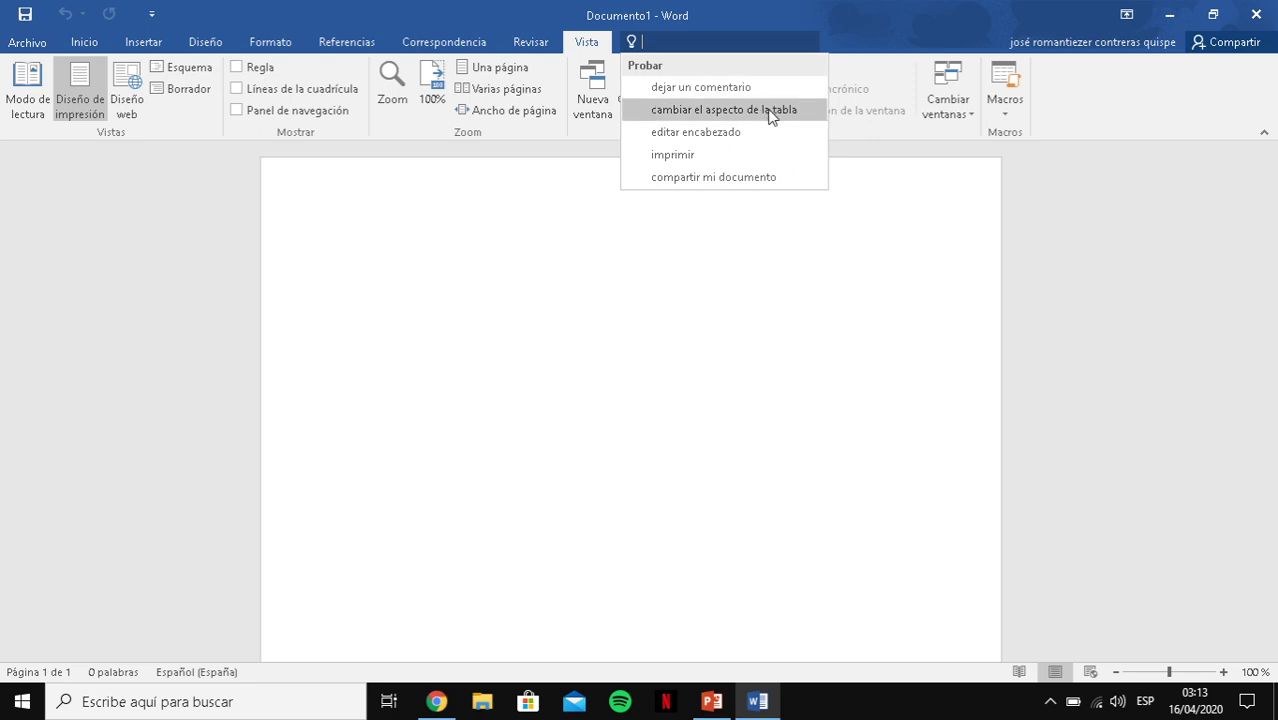
pyautogui.click(831, 49)
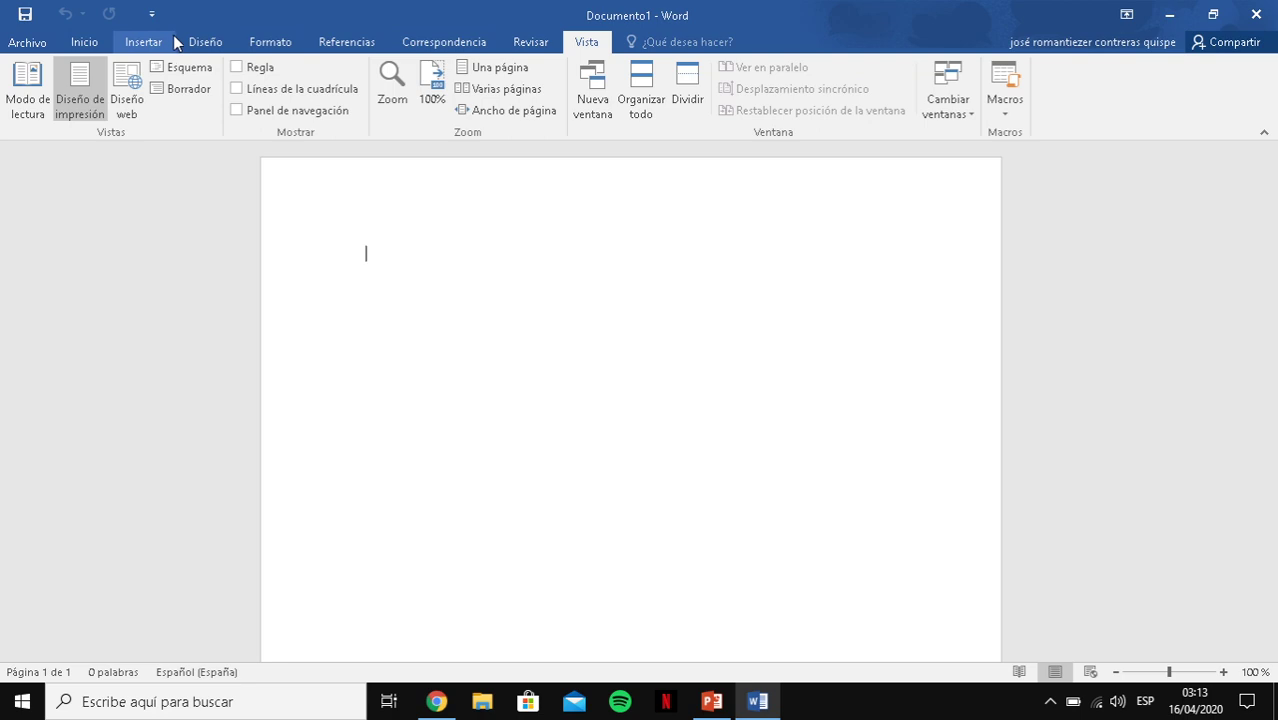
pyautogui.click(30, 42)
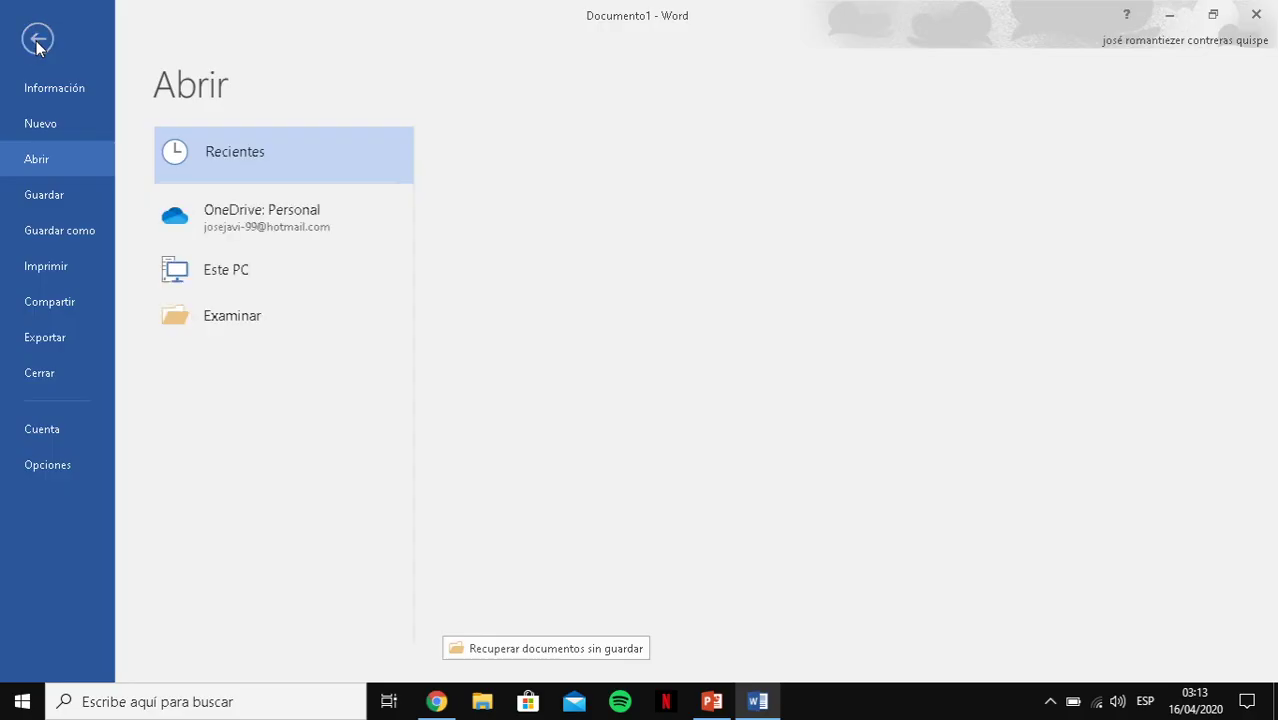
pyautogui.click(69, 125)
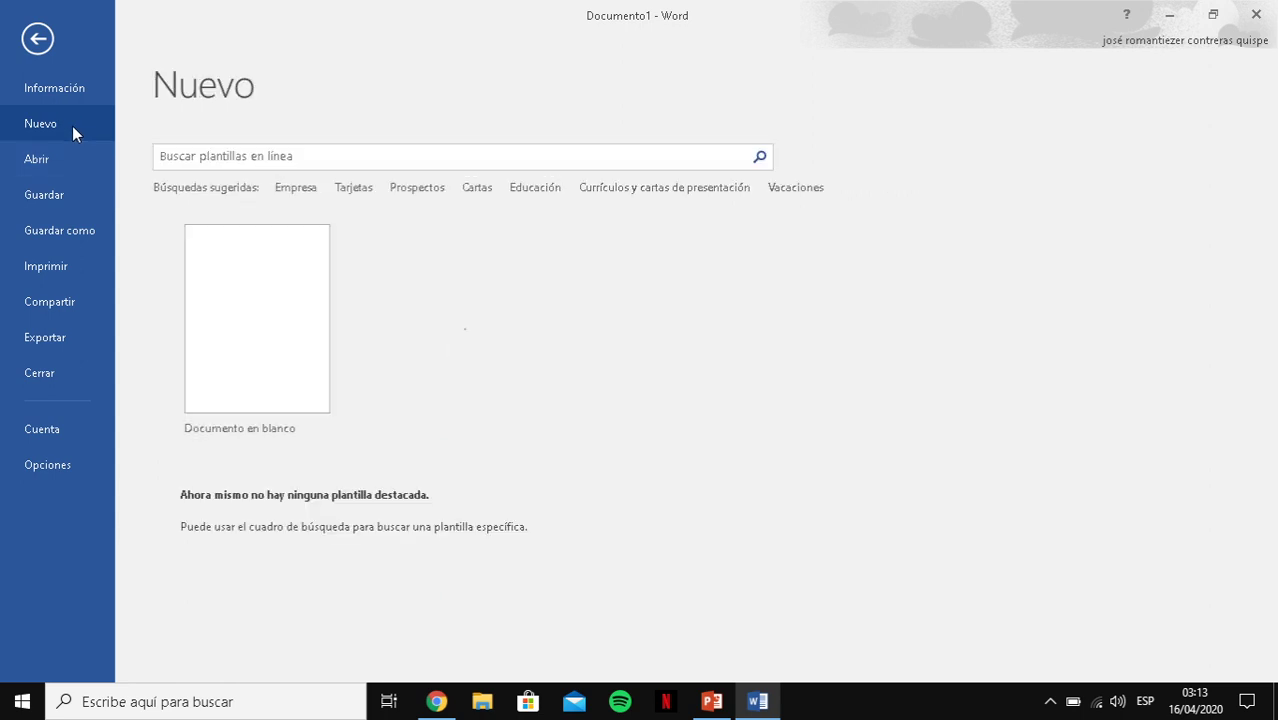
pyautogui.click(38, 39)
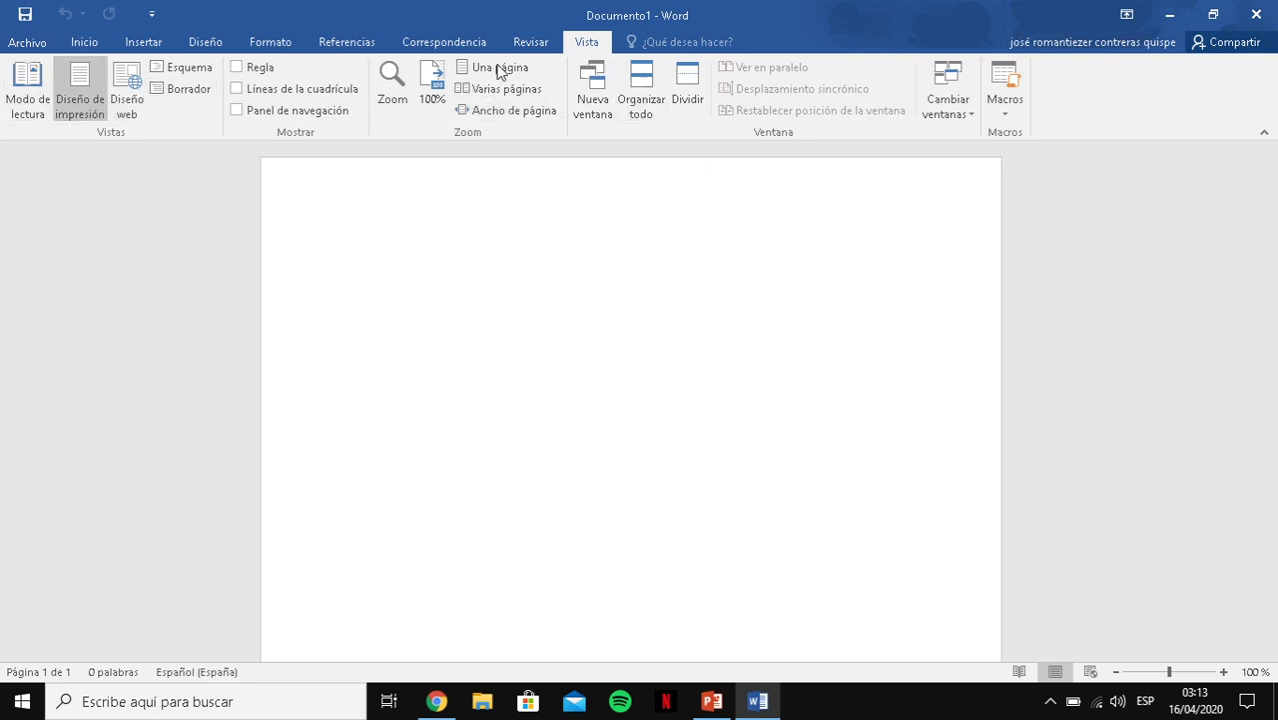
pyautogui.click(220, 44)
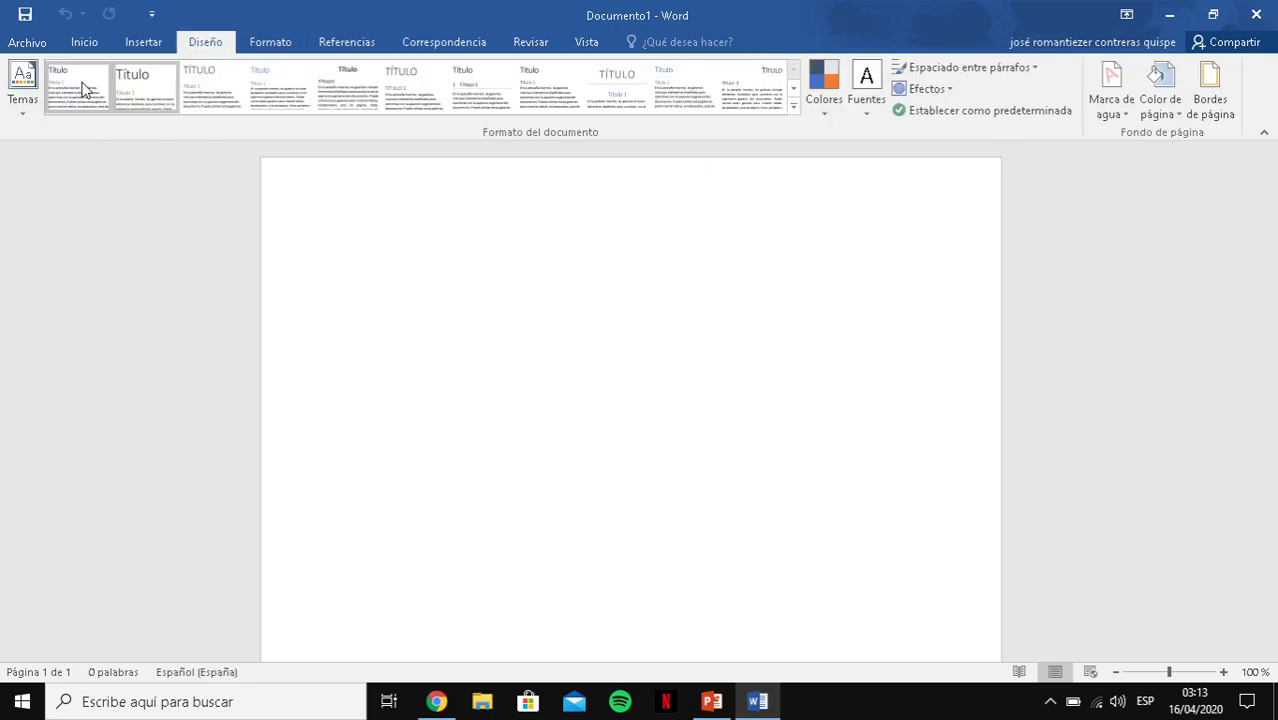
pyautogui.click(144, 42)
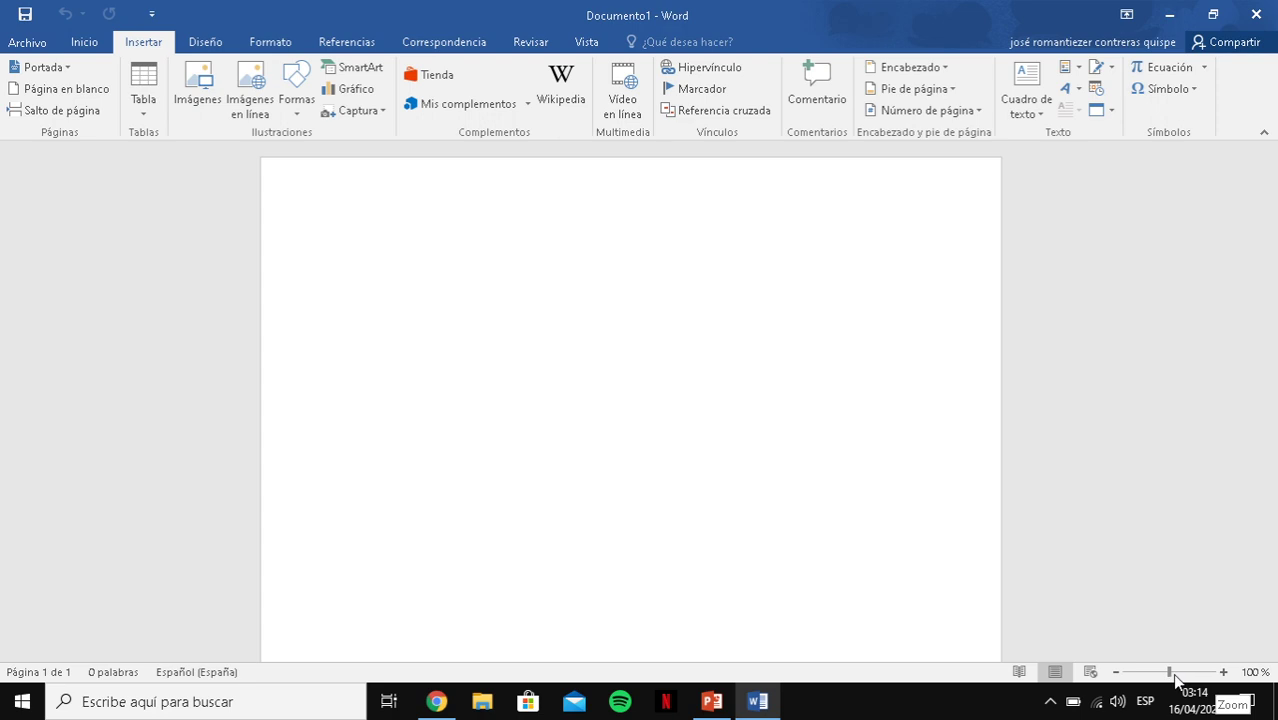
# Step: Zoom the document out to 41% so the whole page fits in view
pyautogui.moveTo(1166, 676)
pyautogui.mouseDown()
pyautogui.moveTo(1197, 677)
pyautogui.moveTo(1143, 681)
pyautogui.mouseUp()
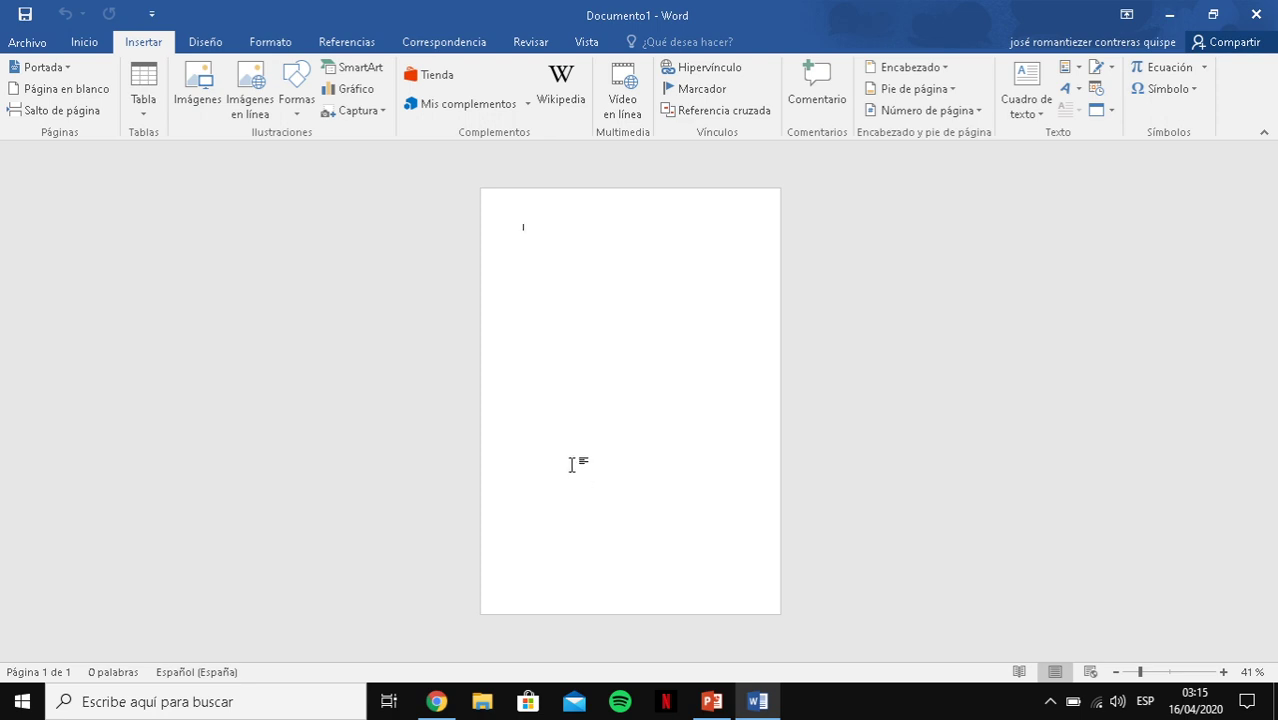
# Step: Search the online templates for a new document using the suggested search Tarjetas
pyautogui.click(33, 46)
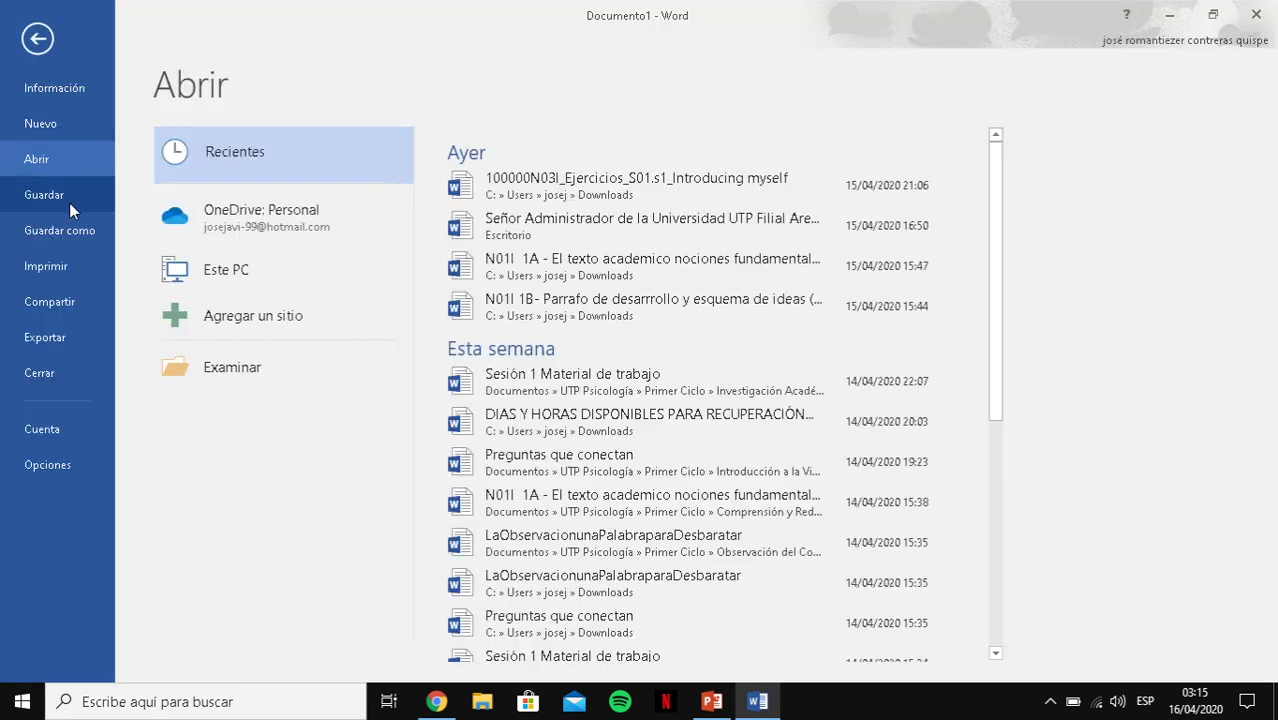
pyautogui.click(67, 123)
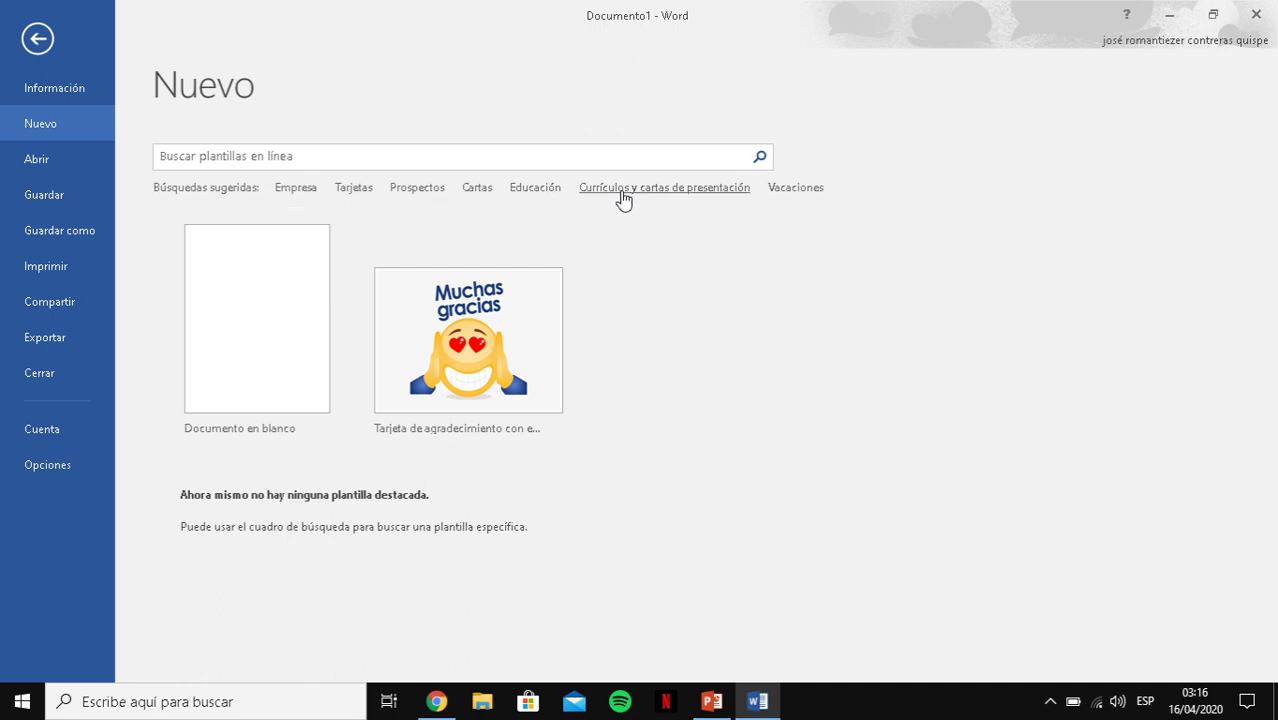
pyautogui.click(298, 157)
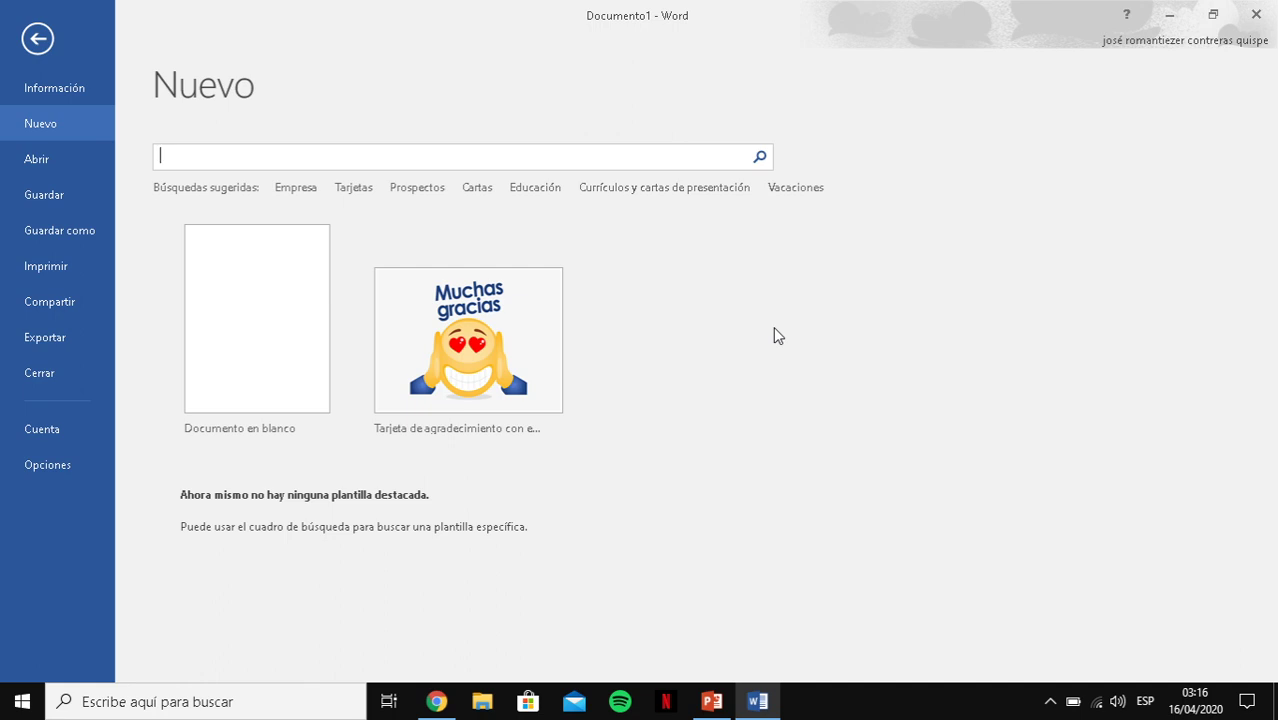
pyautogui.write('TAR')
pyautogui.press('BackSpace')
pyautogui.press('BackSpace')
pyautogui.press('BackSpace')
pyautogui.click(360, 192)
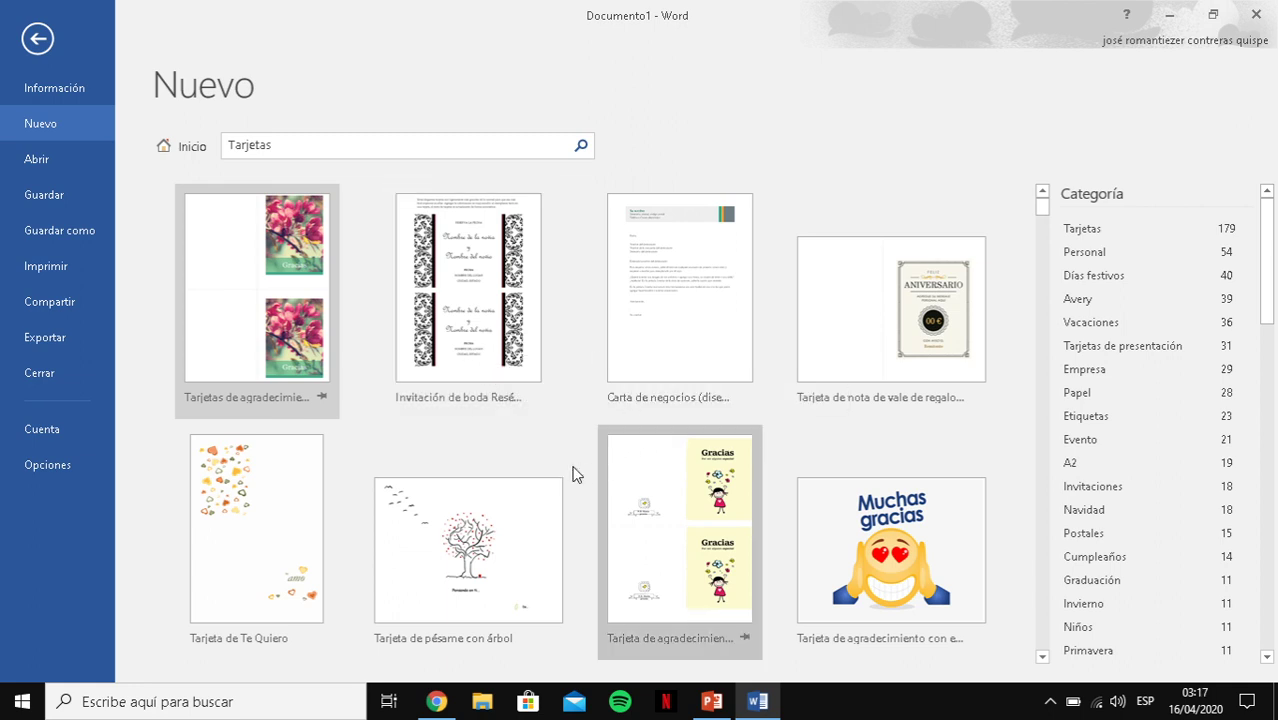
# Step: Browse the card templates and preview the business cards with a purple graphic, without creating a document from them
pyautogui.scroll(-3, 608, 465)
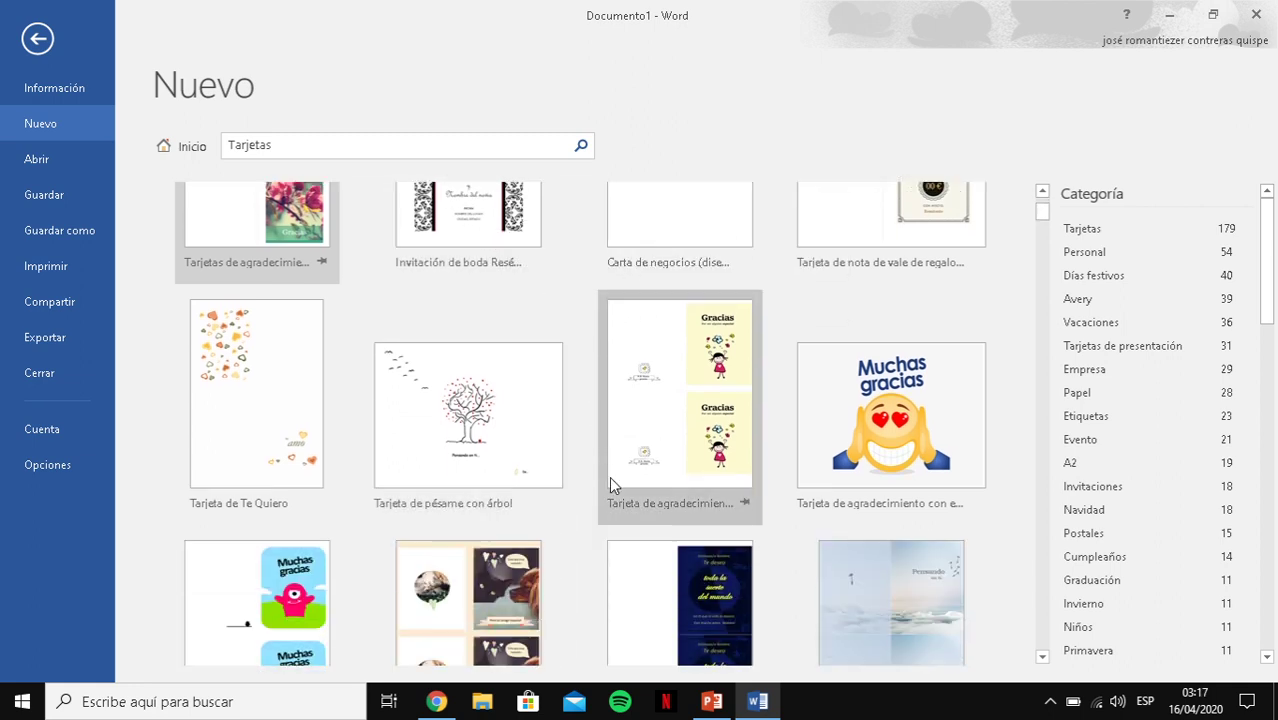
pyautogui.scroll(-4, 587, 521)
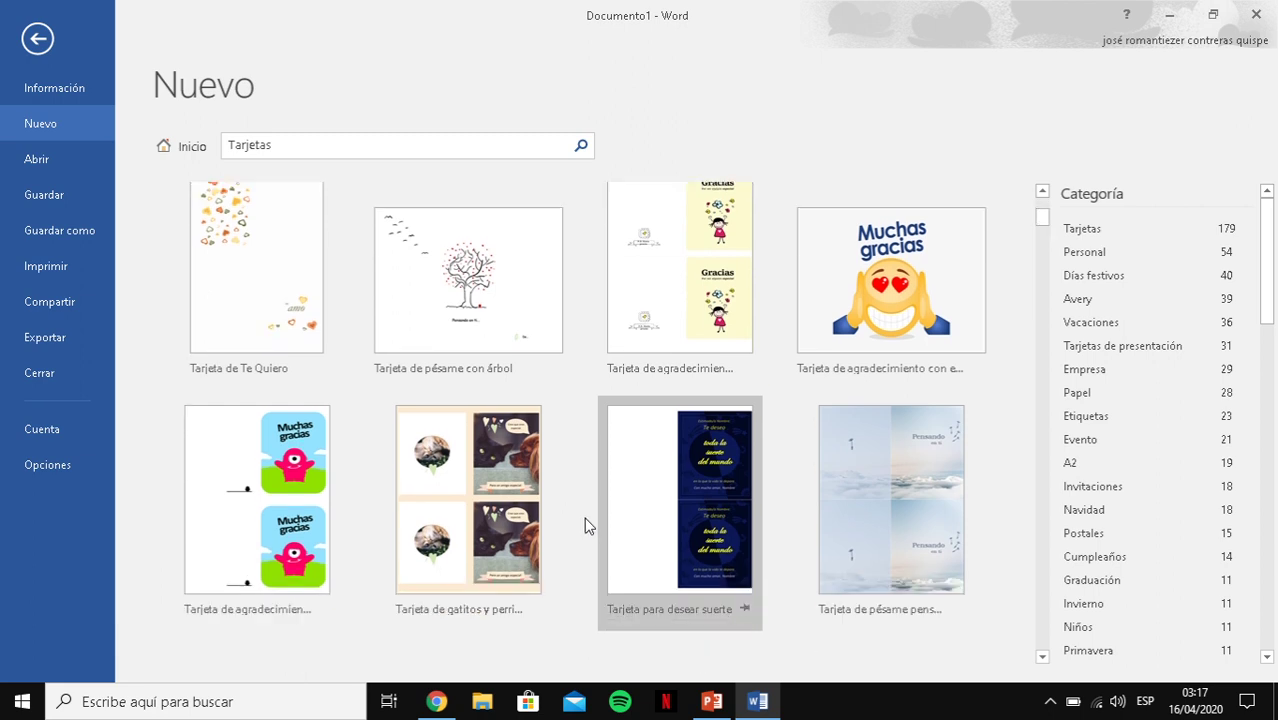
pyautogui.scroll(-4, 587, 526)
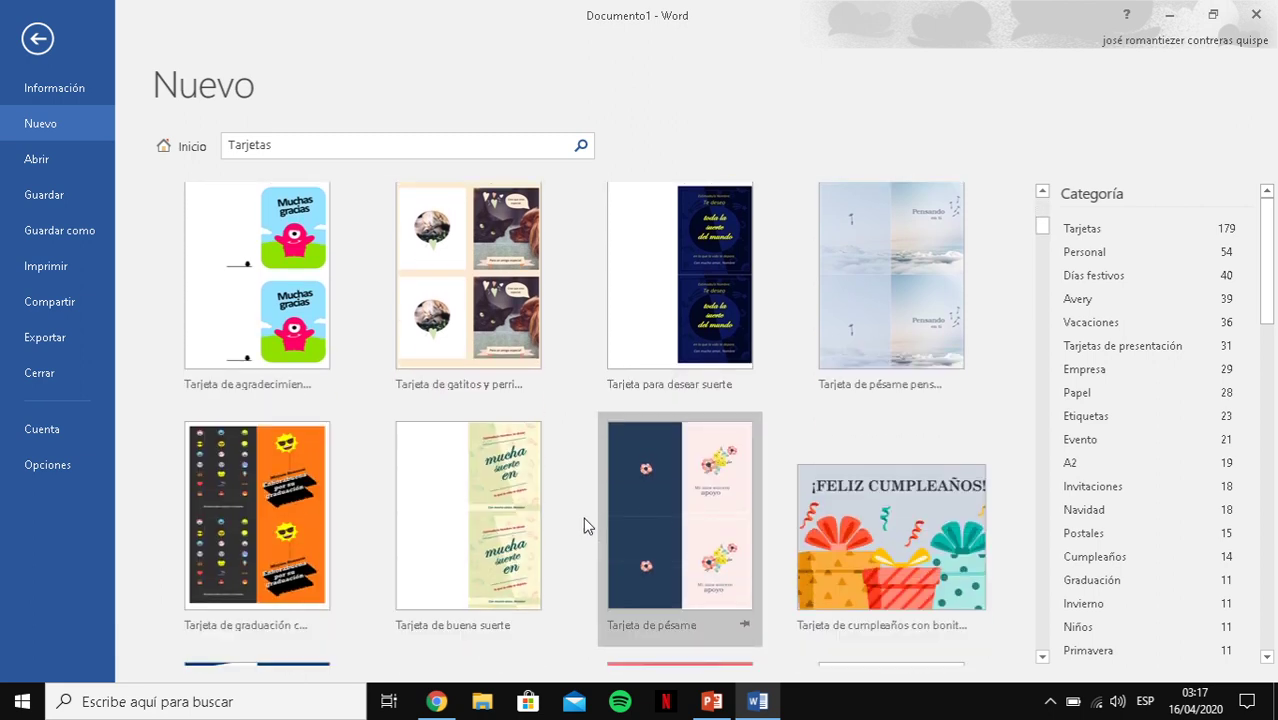
pyautogui.scroll(-5, 577, 535)
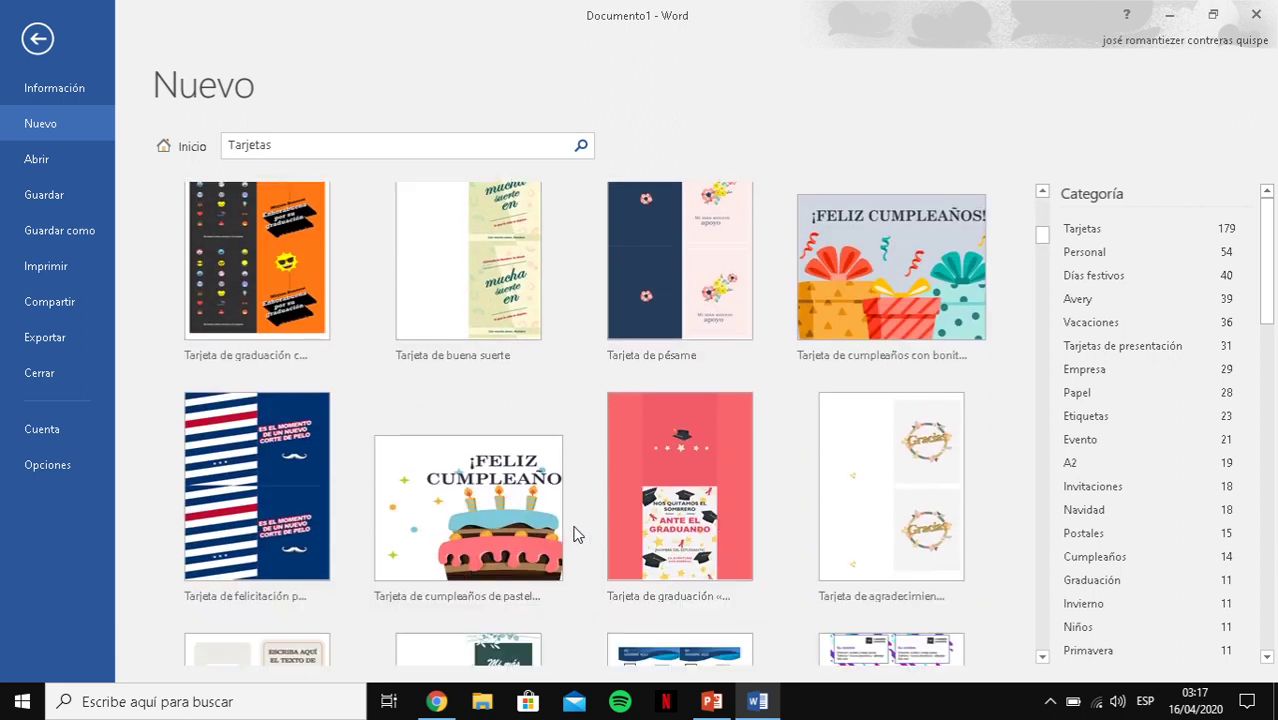
pyautogui.scroll(-3, 578, 537)
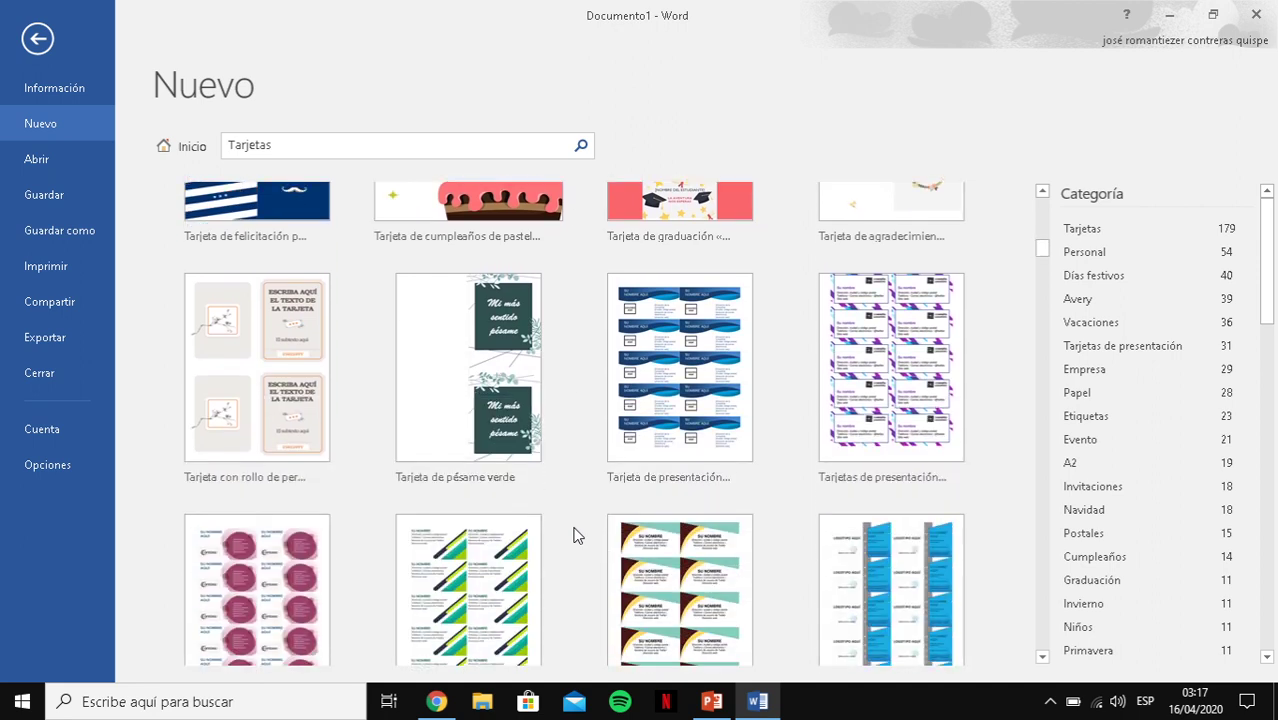
pyautogui.click(906, 436)
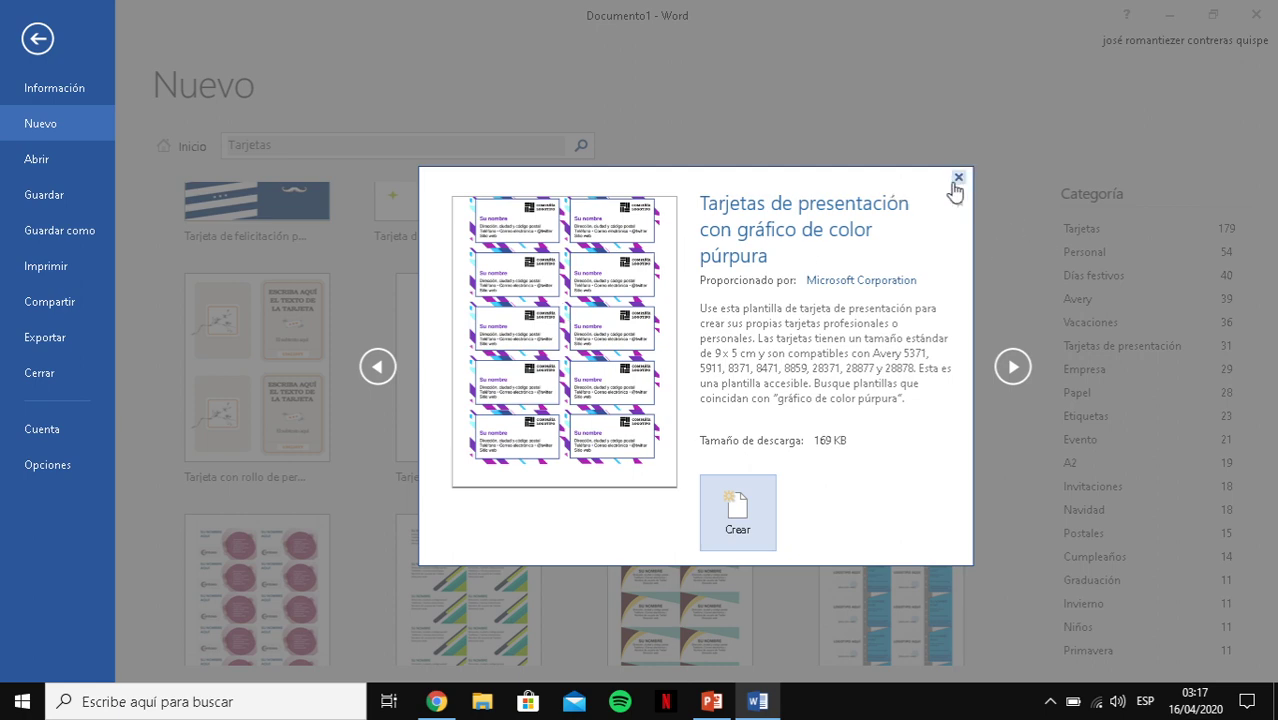
pyautogui.press('Escape')
# Step: Search the online templates for CARTEL and look through the poster templates
pyautogui.scroll(2, 305, 420)
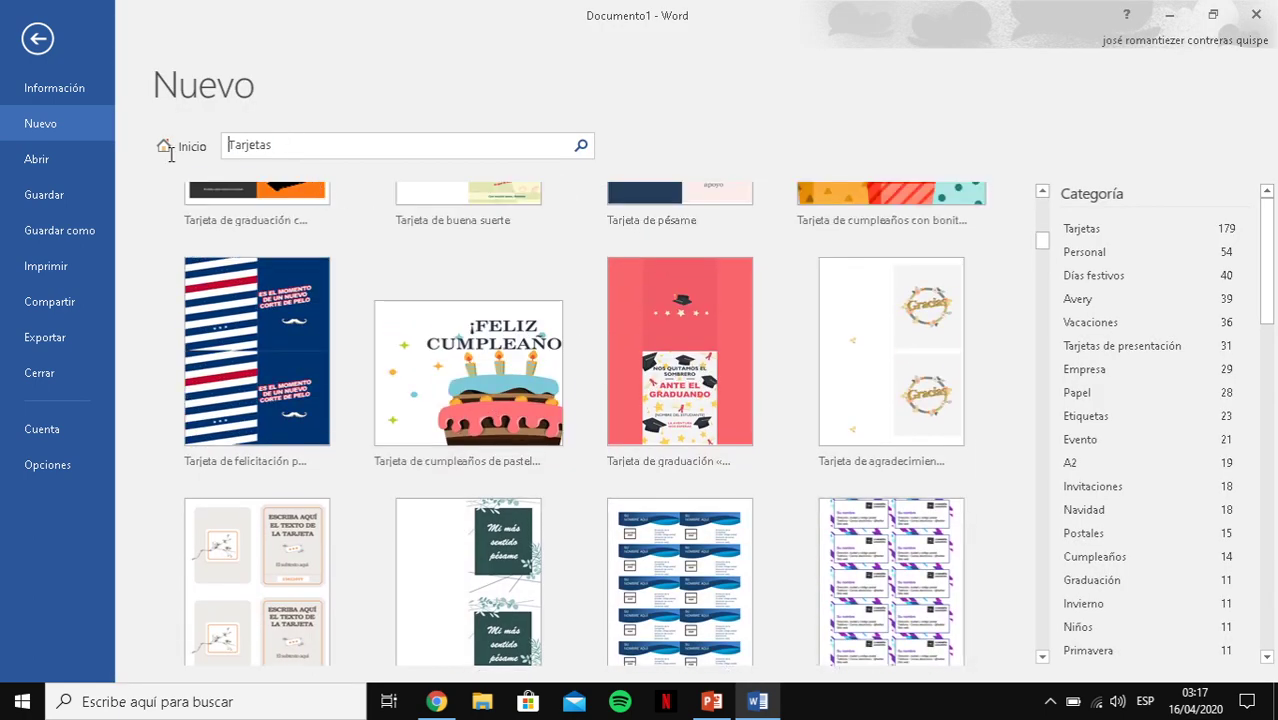
pyautogui.doubleClick(265, 146)
pyautogui.write('CARTEL')
pyautogui.press('Return')
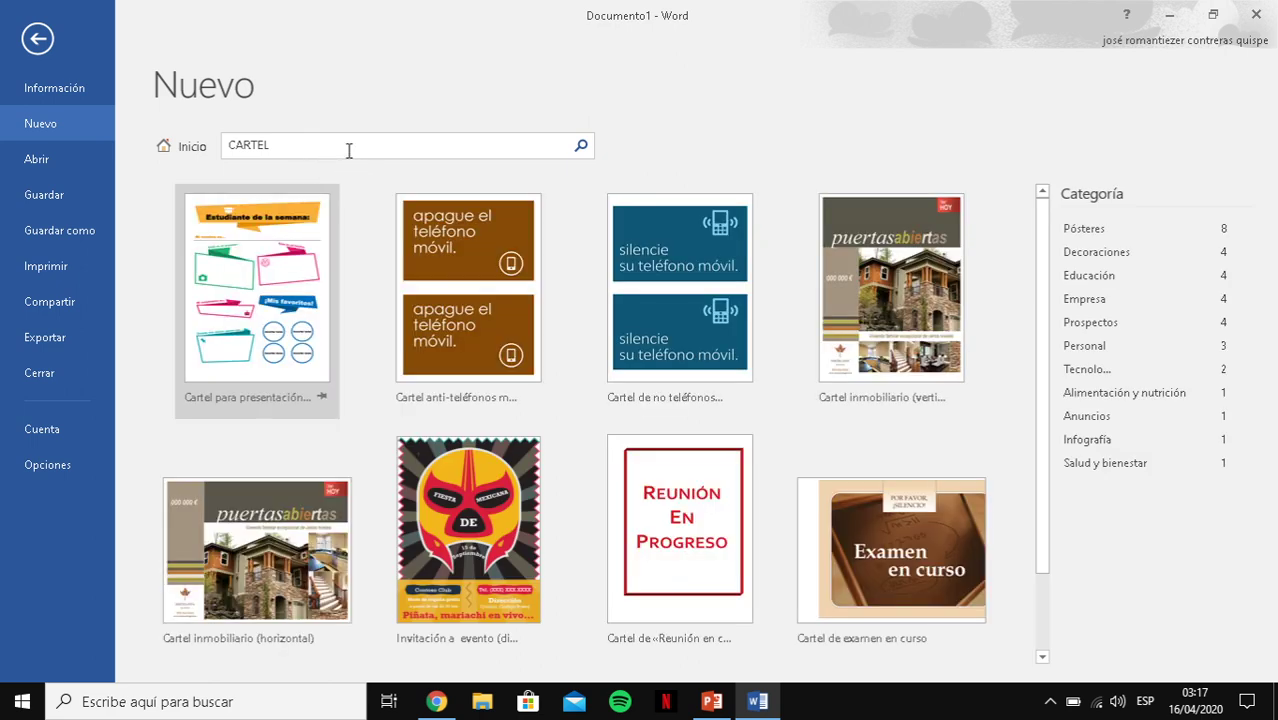
pyautogui.scroll(-2, 379, 168)
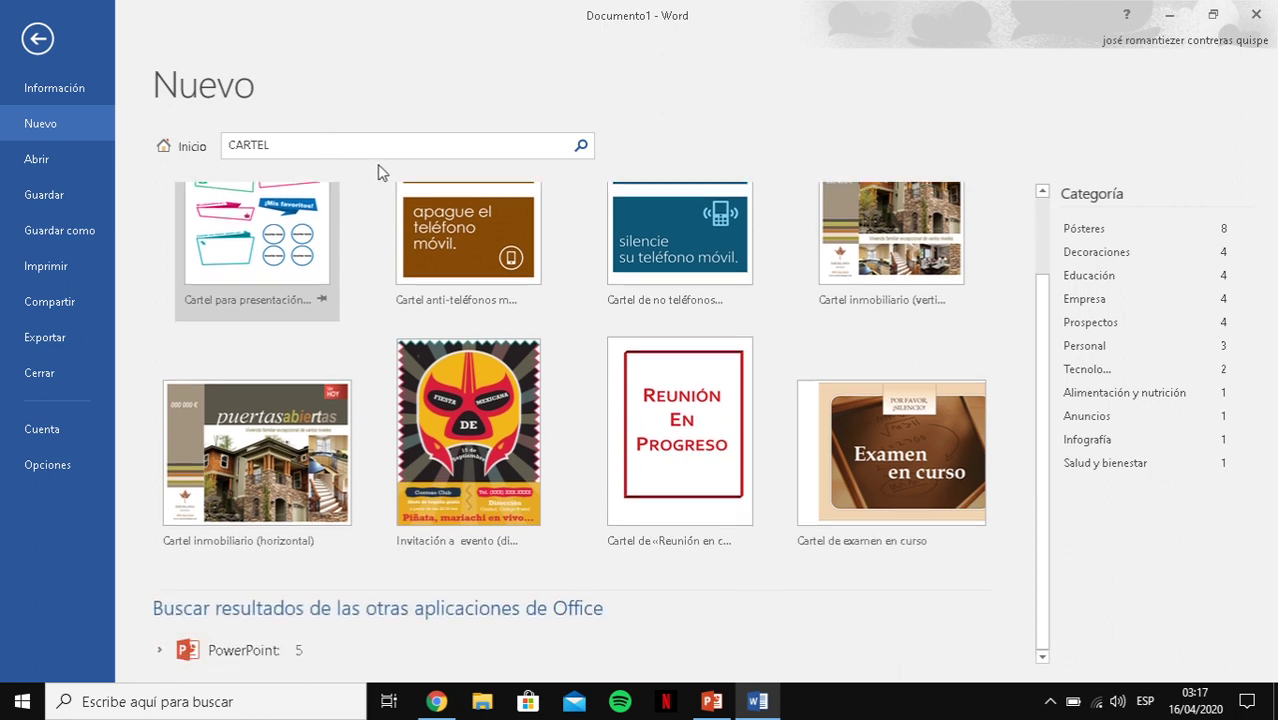
pyautogui.scroll(2, 379, 185)
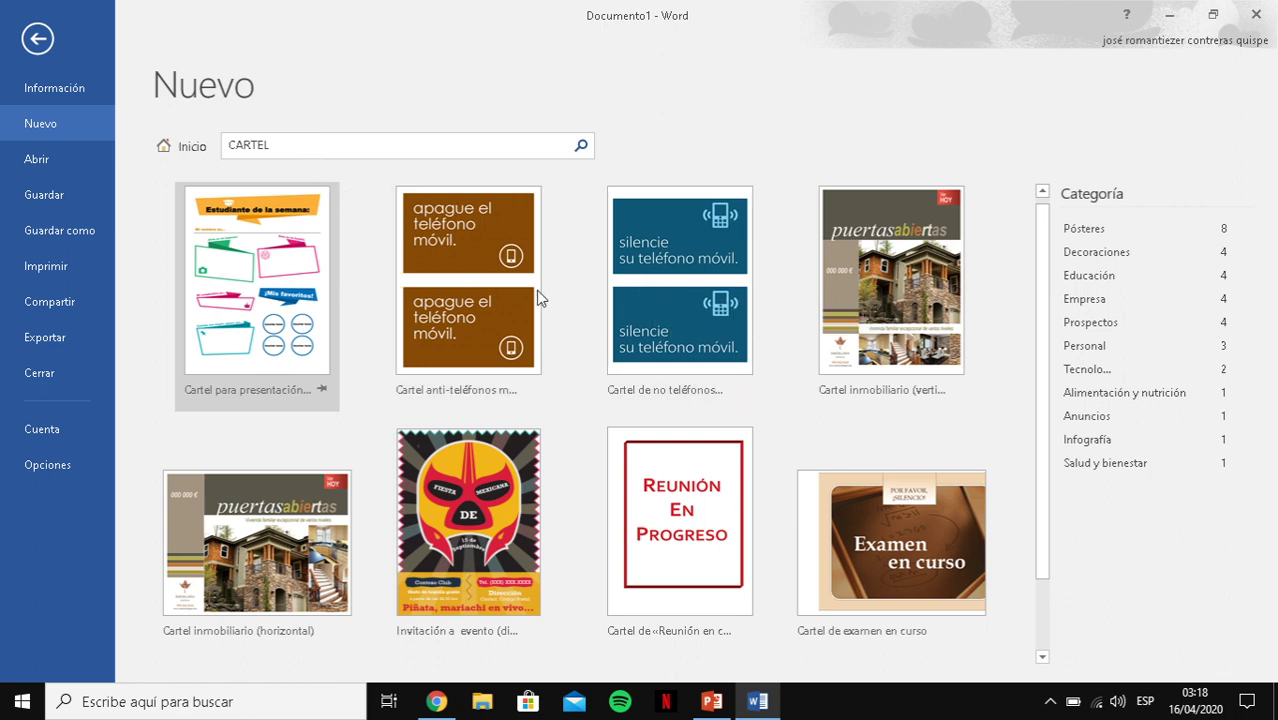
# Step: Preview the poster template Cartel anti-teléfonos móviles (2 por página) without creating a document from it
pyautogui.click(497, 327)
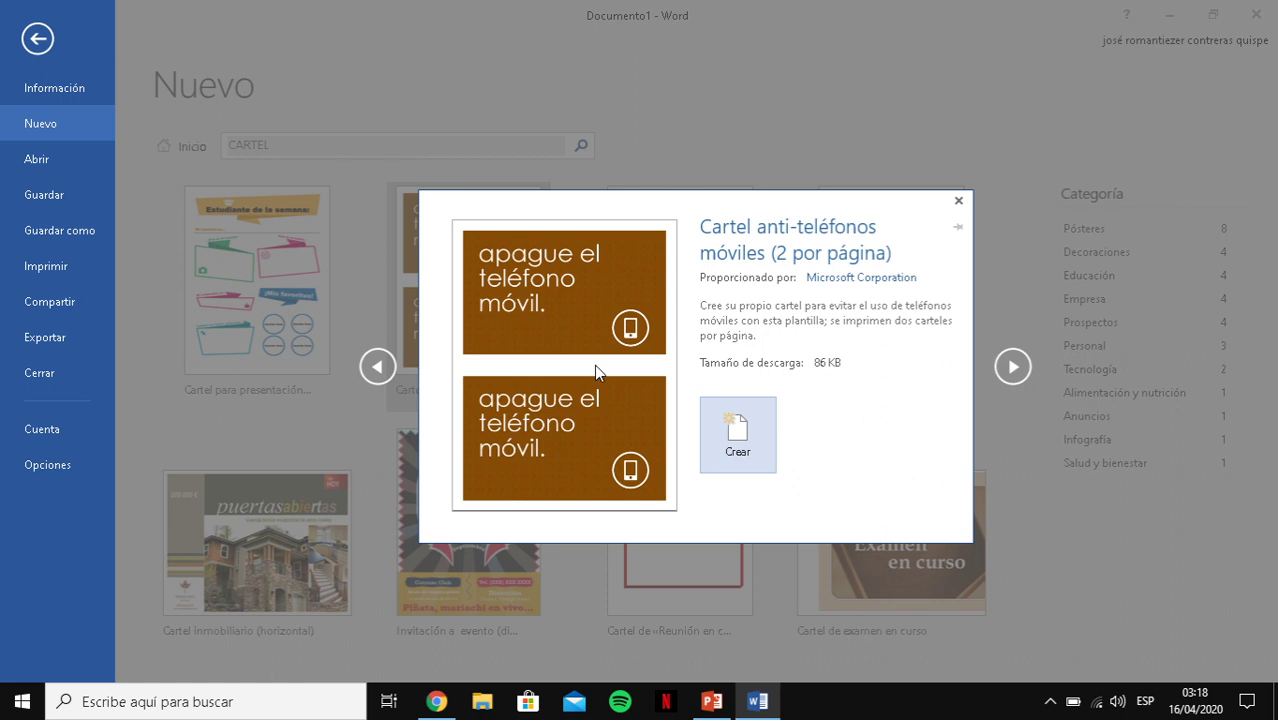
pyautogui.click(958, 203)
# Step: Replace the template search term with TARJETAS and search the online templates for it
pyautogui.click(349, 138)
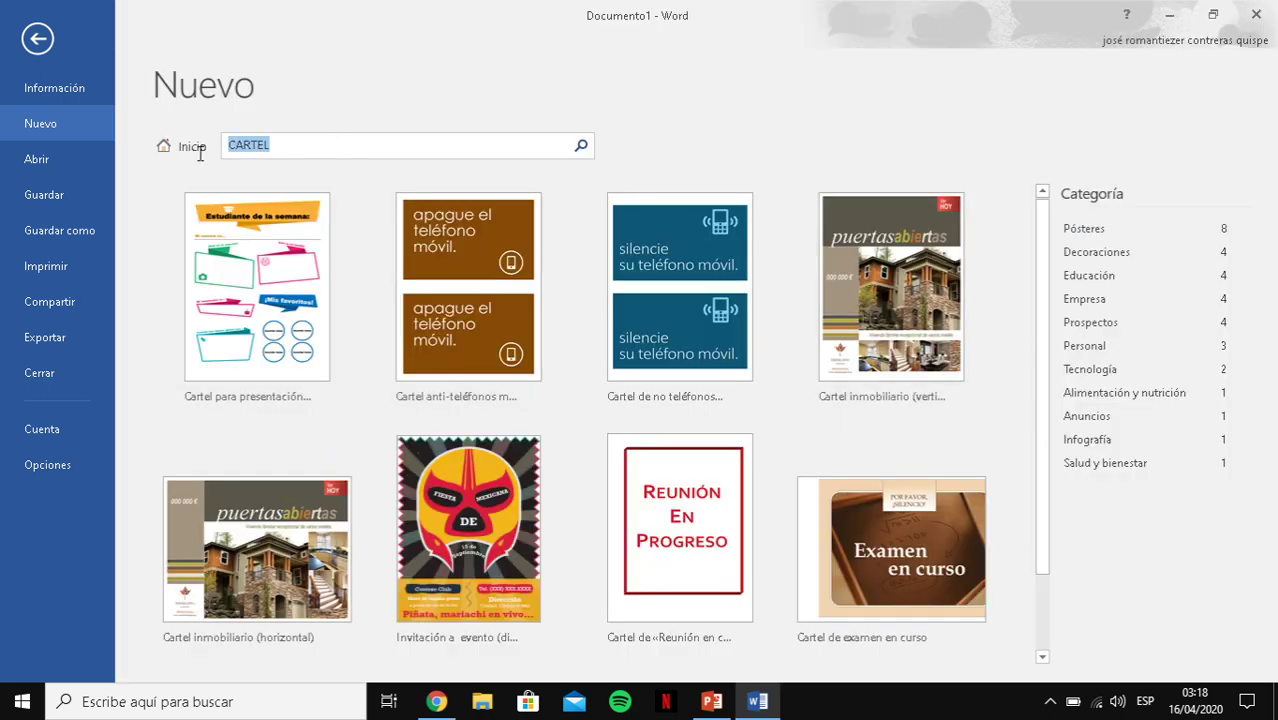
pyautogui.press('BackSpace')
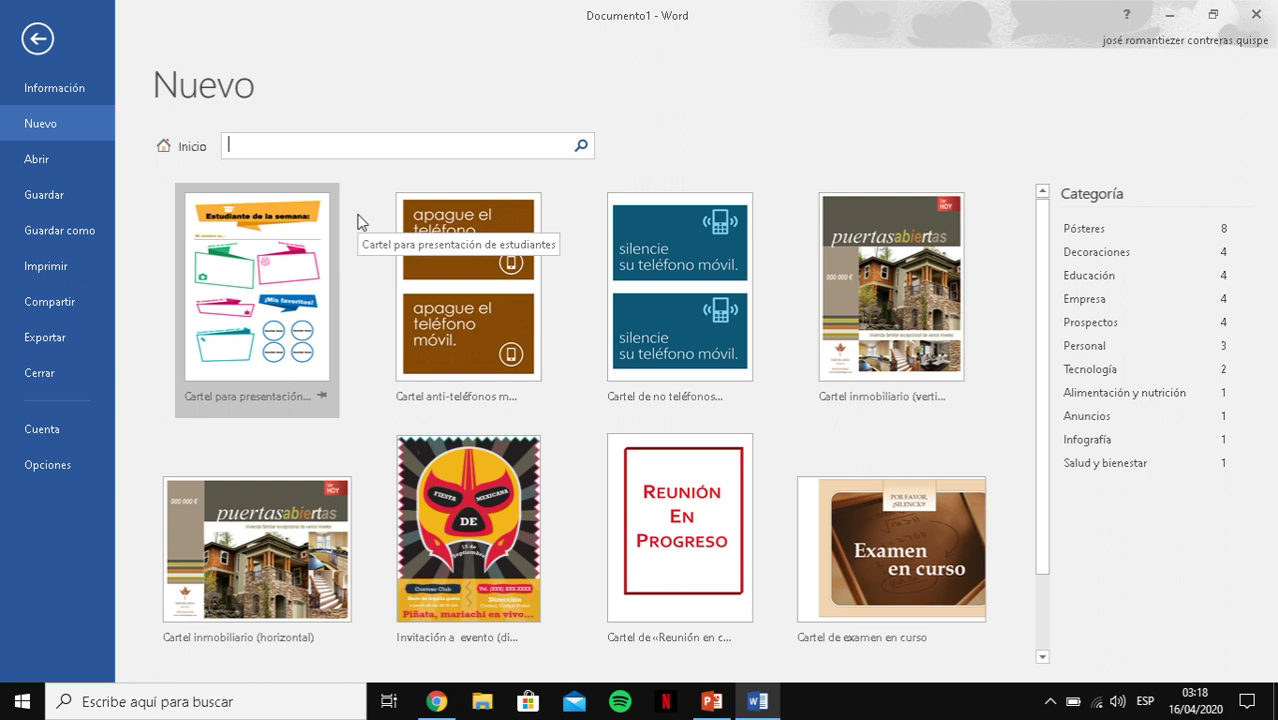
pyautogui.write('TAR')
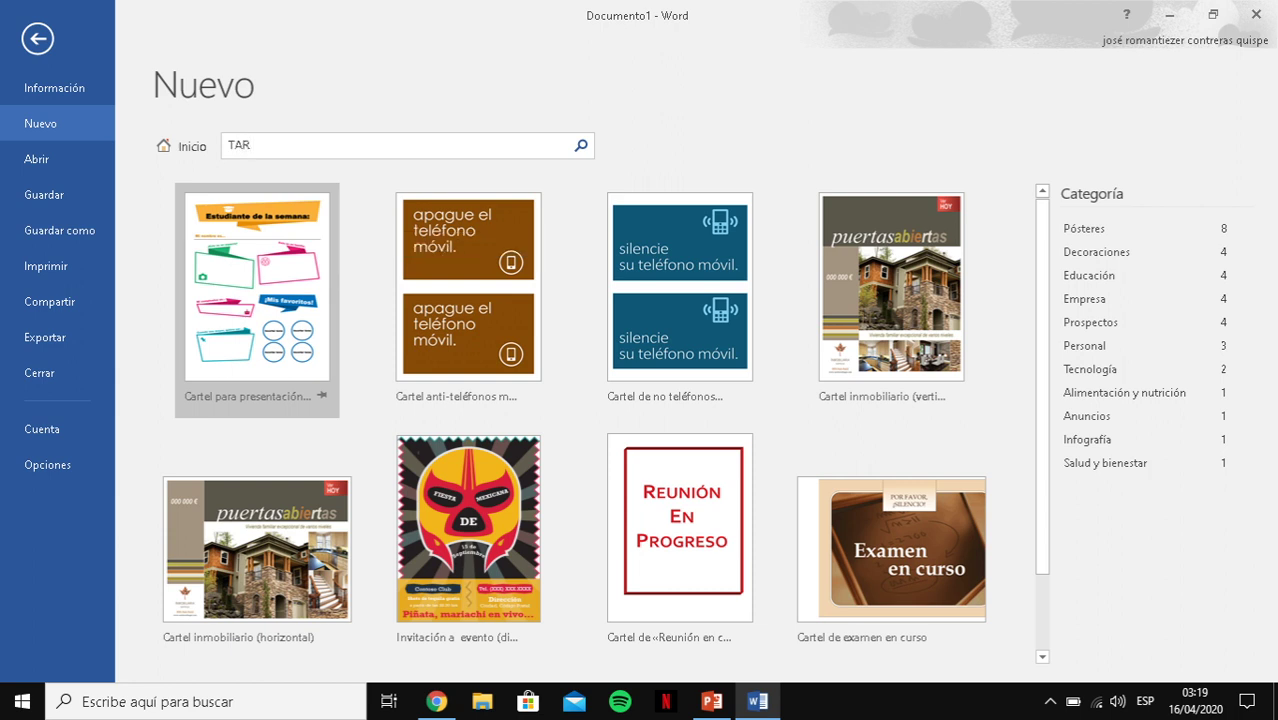
pyautogui.write('JETAS')
pyautogui.press('Return')
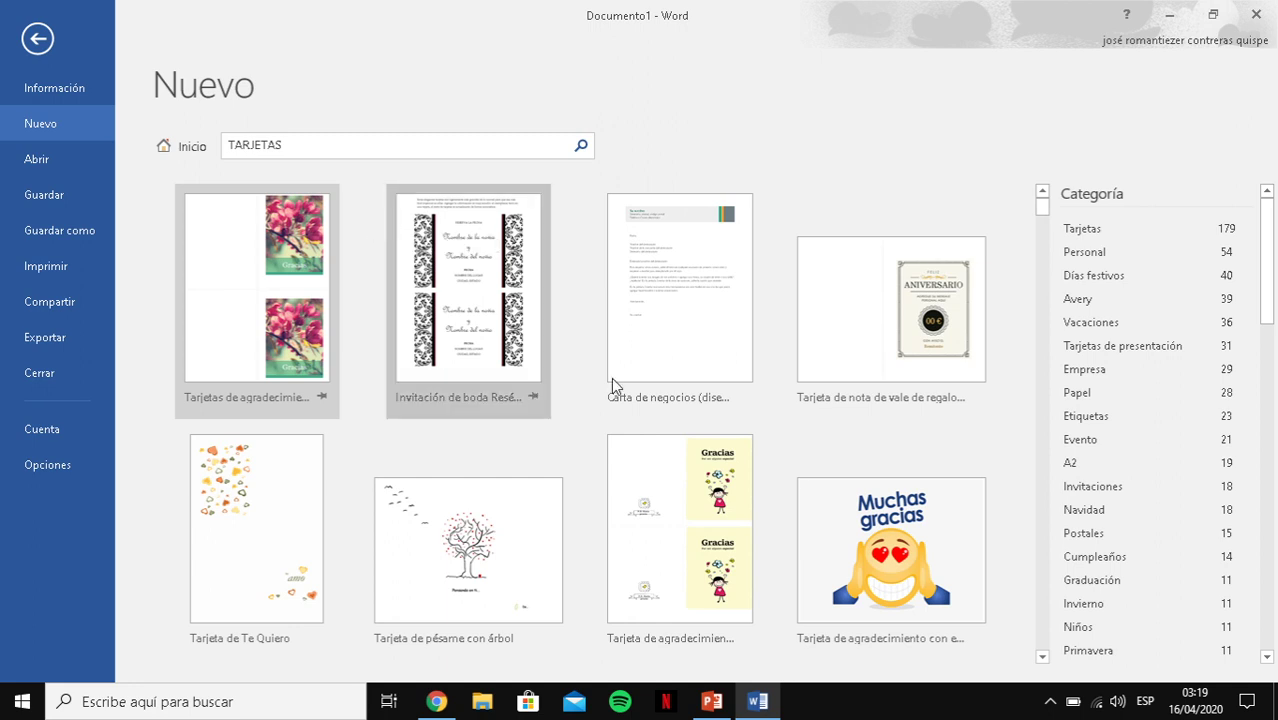
# Step: Look through the card templates for greeting, business card, ticket and invitation designs, and return to the first results
pyautogui.scroll(-3, 610, 488)
pyautogui.scroll(-7, 600, 492)
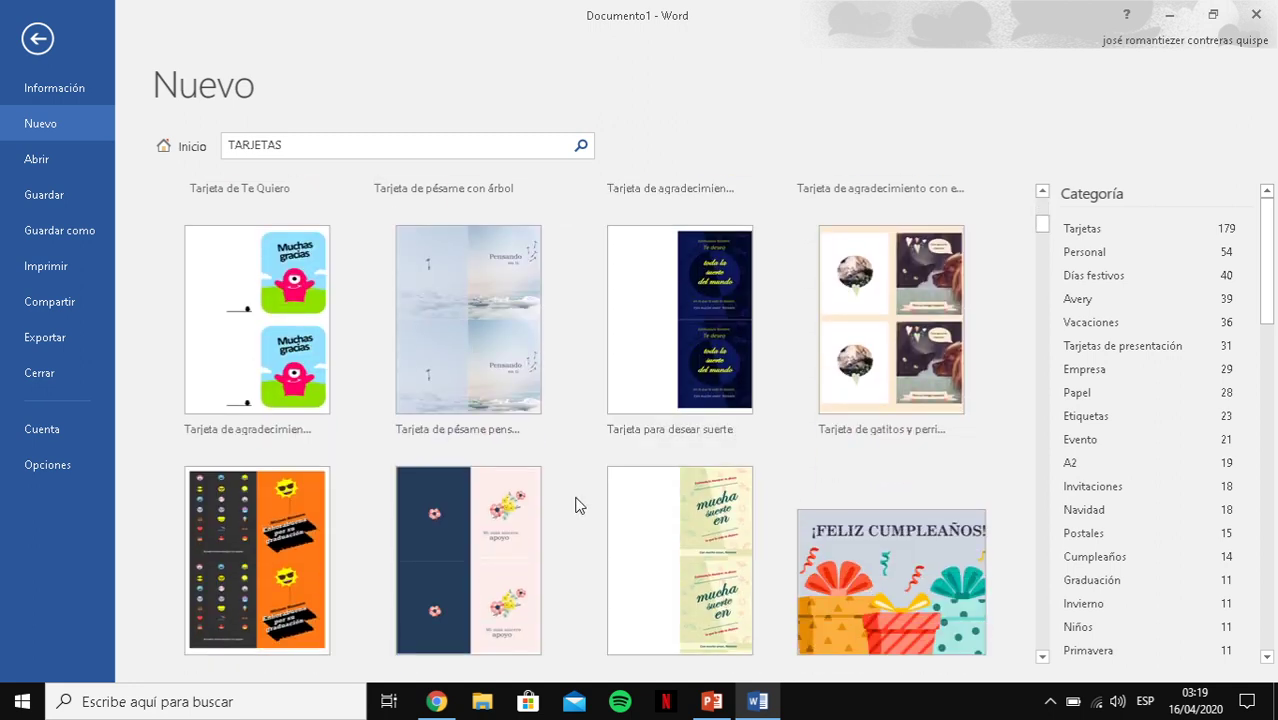
pyautogui.scroll(-4, 570, 502)
pyautogui.scroll(-5, 573, 515)
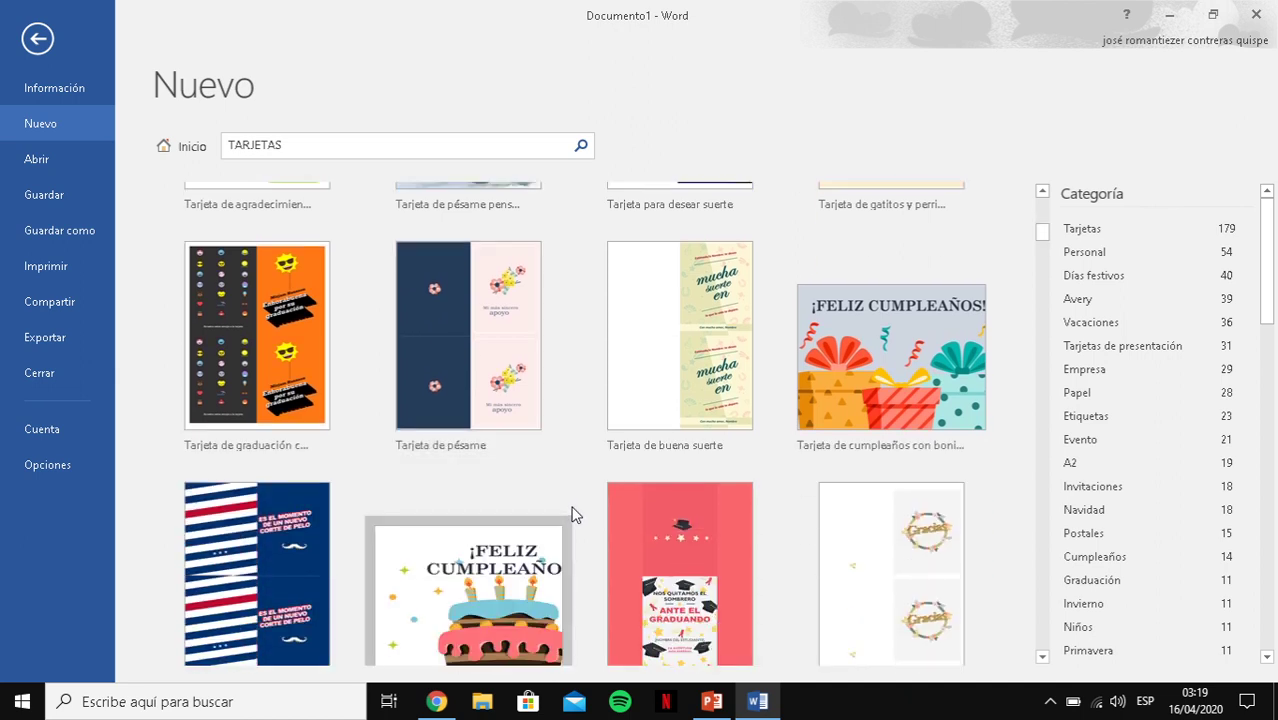
pyautogui.scroll(-4, 570, 512)
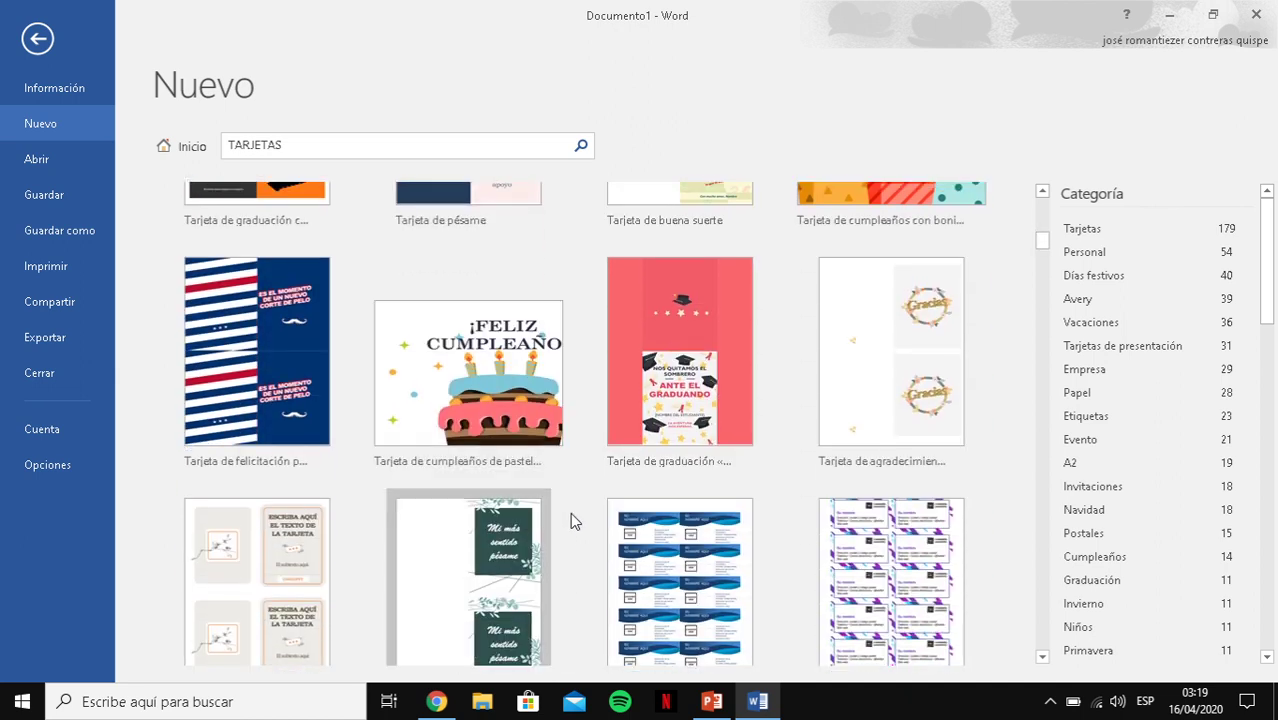
pyautogui.scroll(-4, 570, 520)
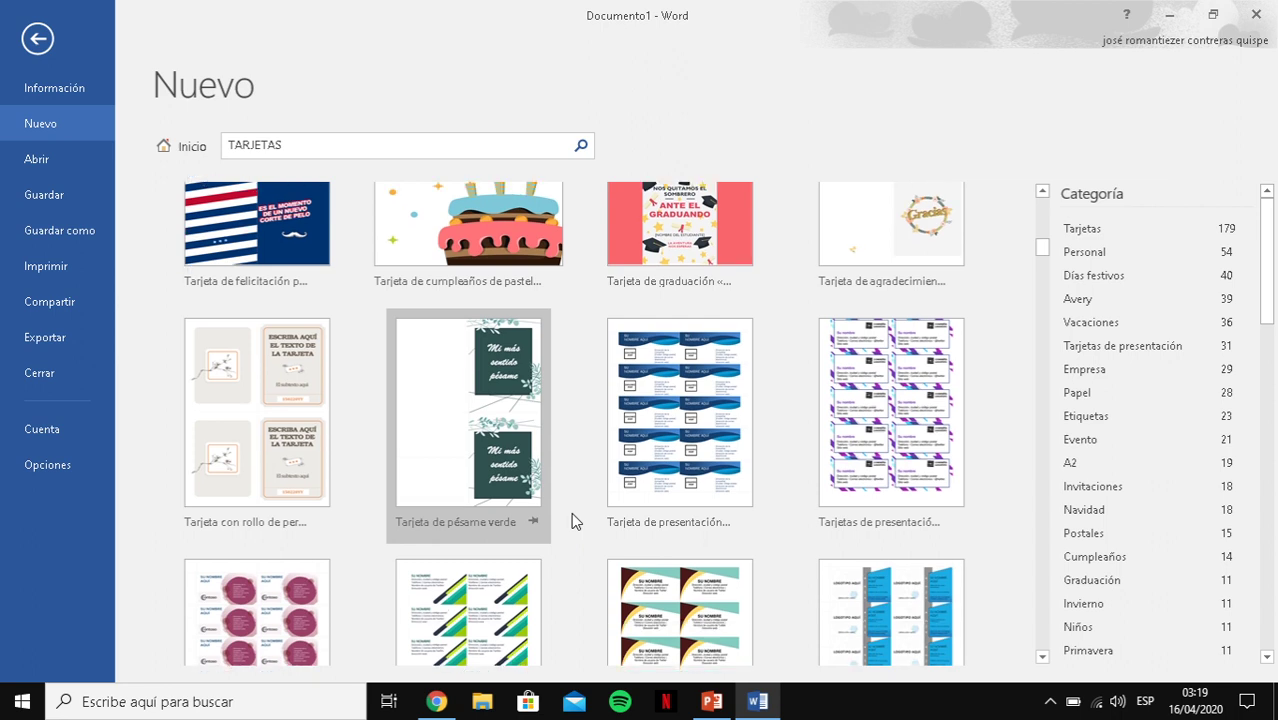
pyautogui.scroll(-5, 575, 524)
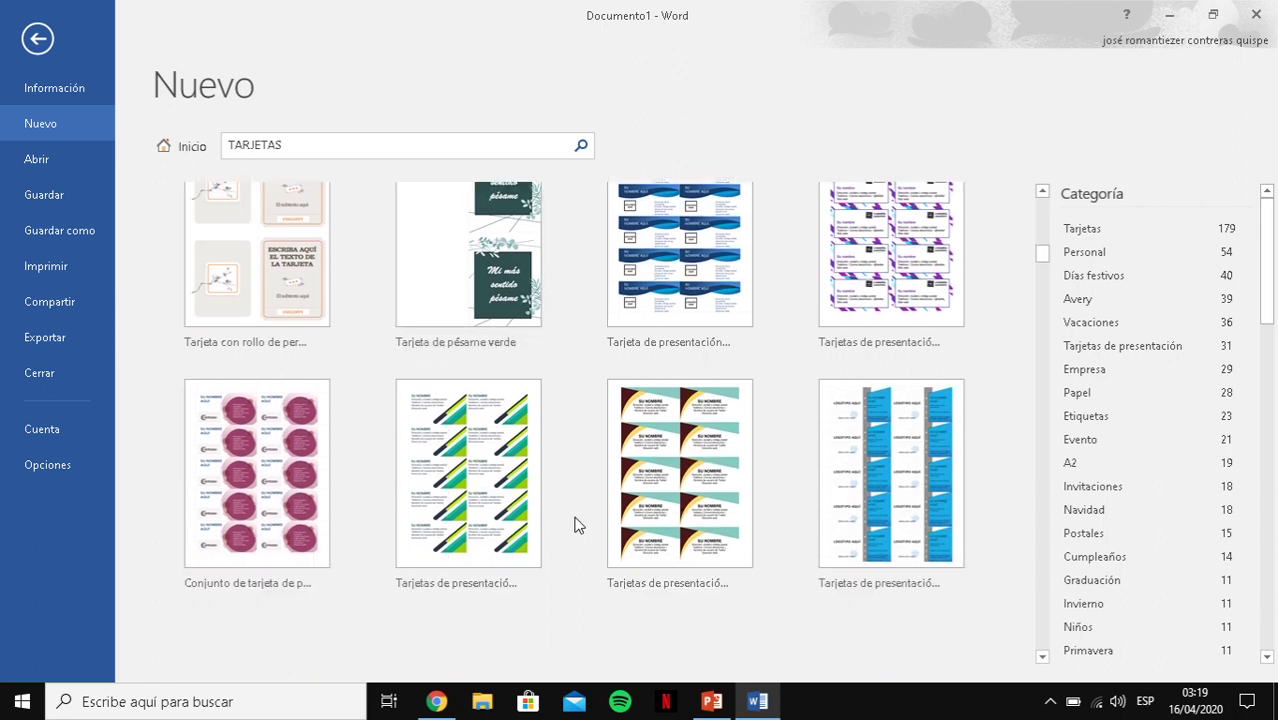
pyautogui.scroll(-1, 575, 524)
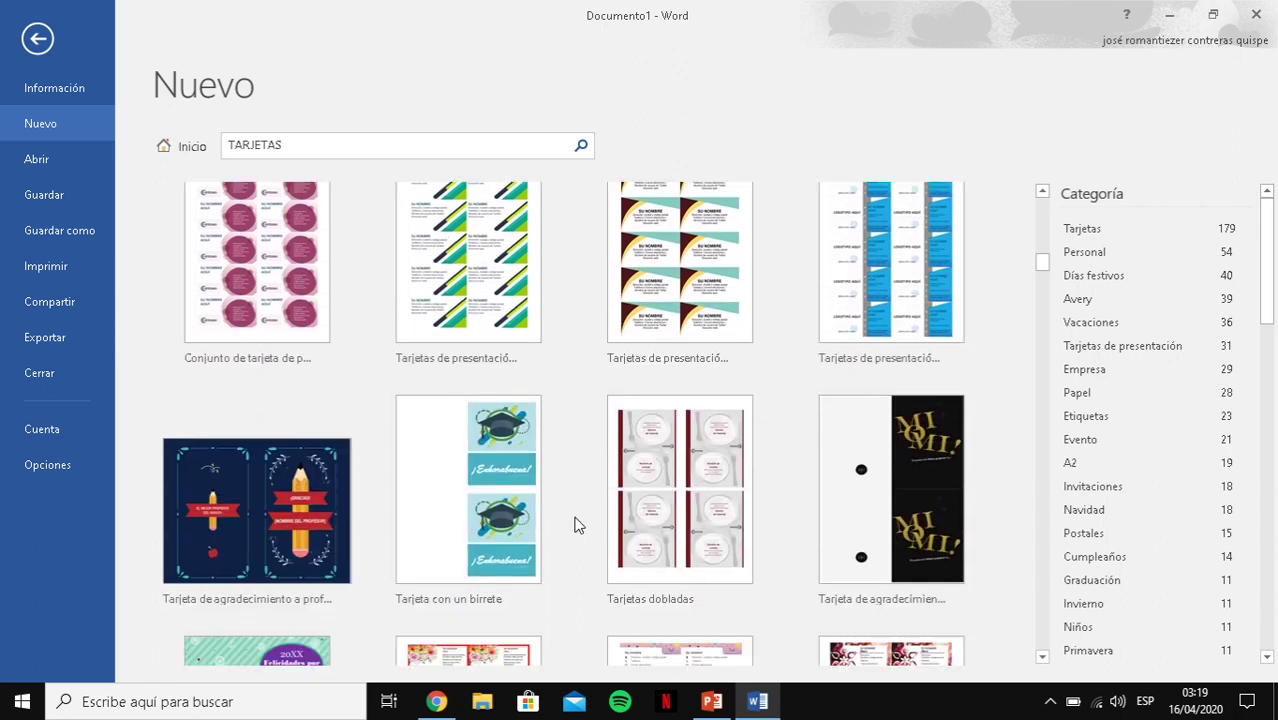
pyautogui.scroll(-5, 575, 524)
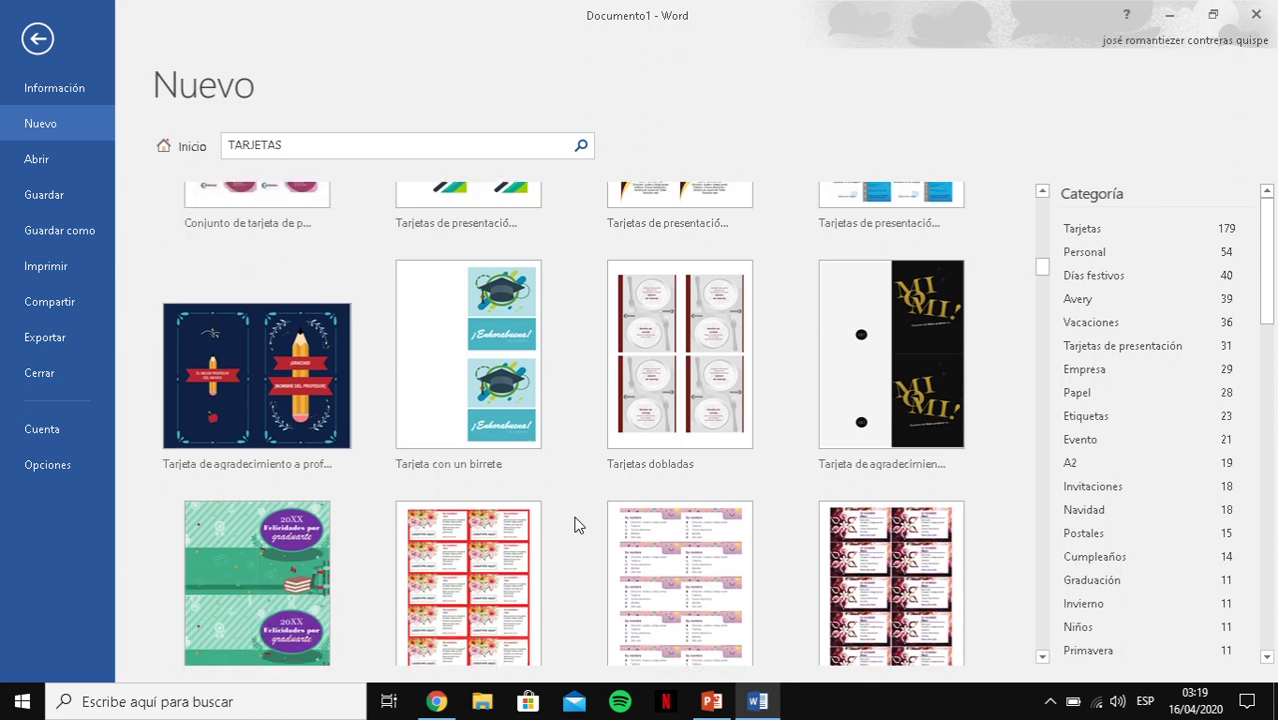
pyautogui.scroll(-4, 575, 524)
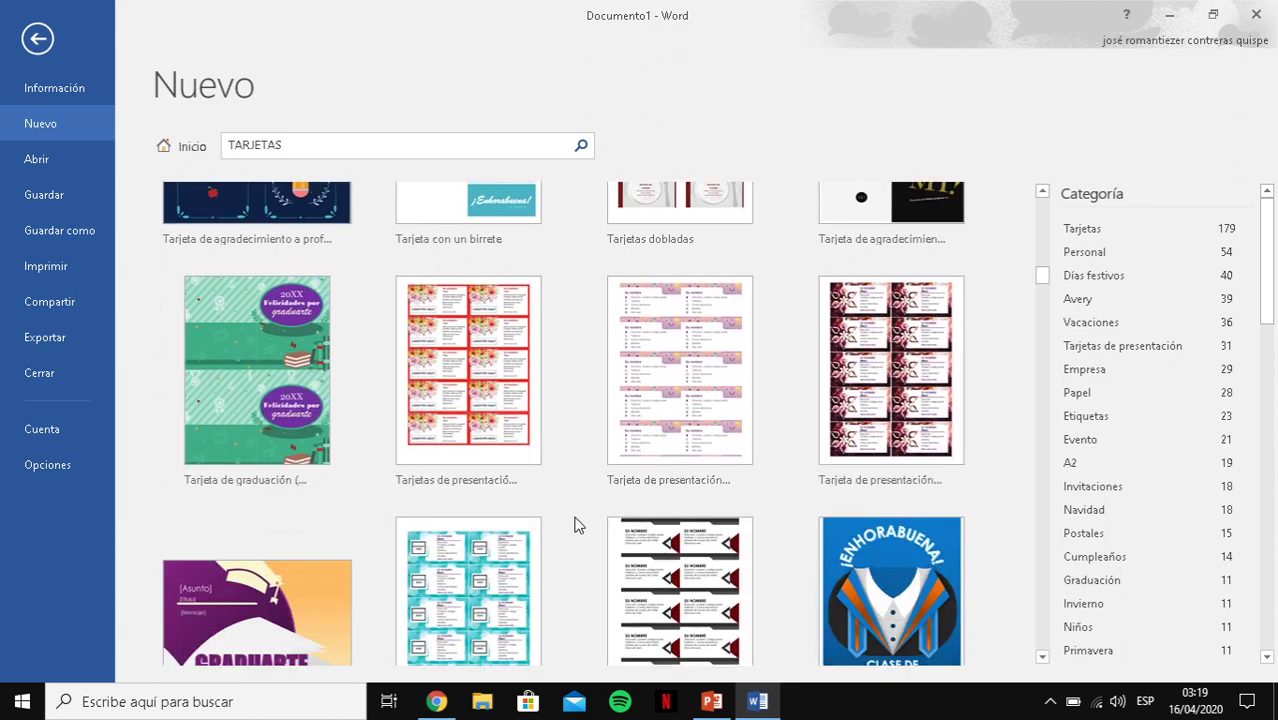
pyautogui.scroll(-4, 575, 524)
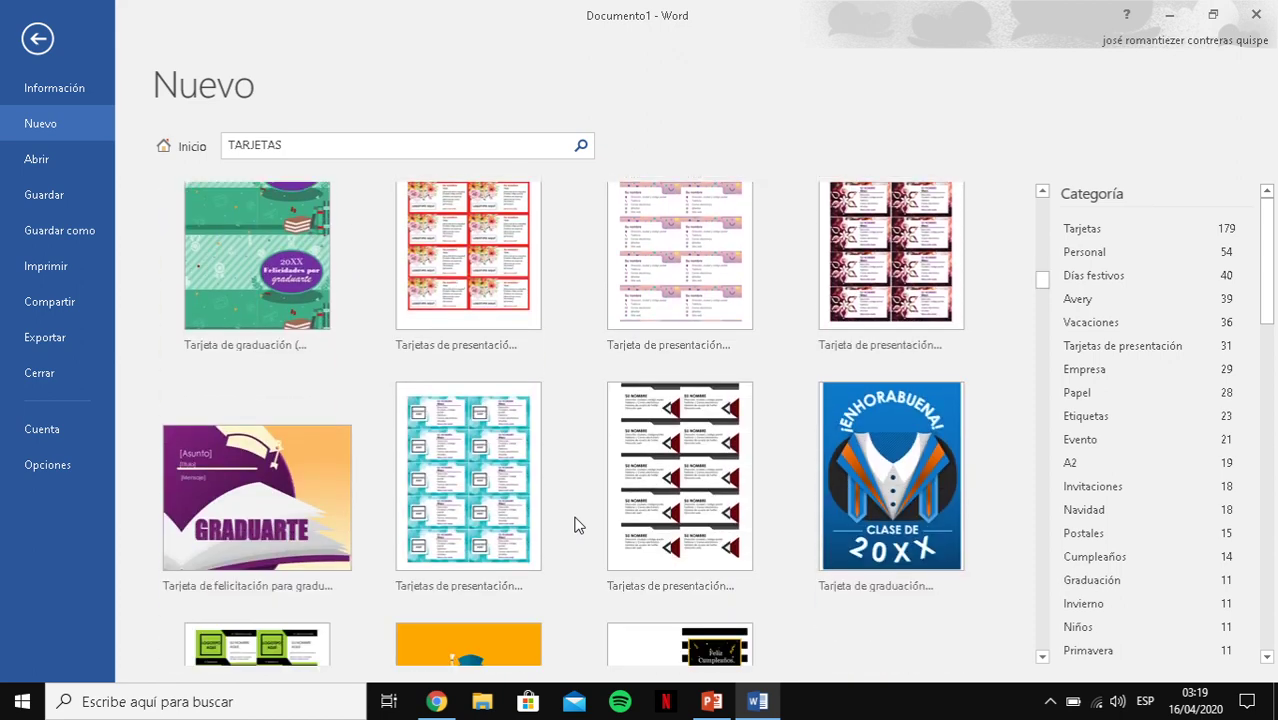
pyautogui.scroll(-1, 575, 524)
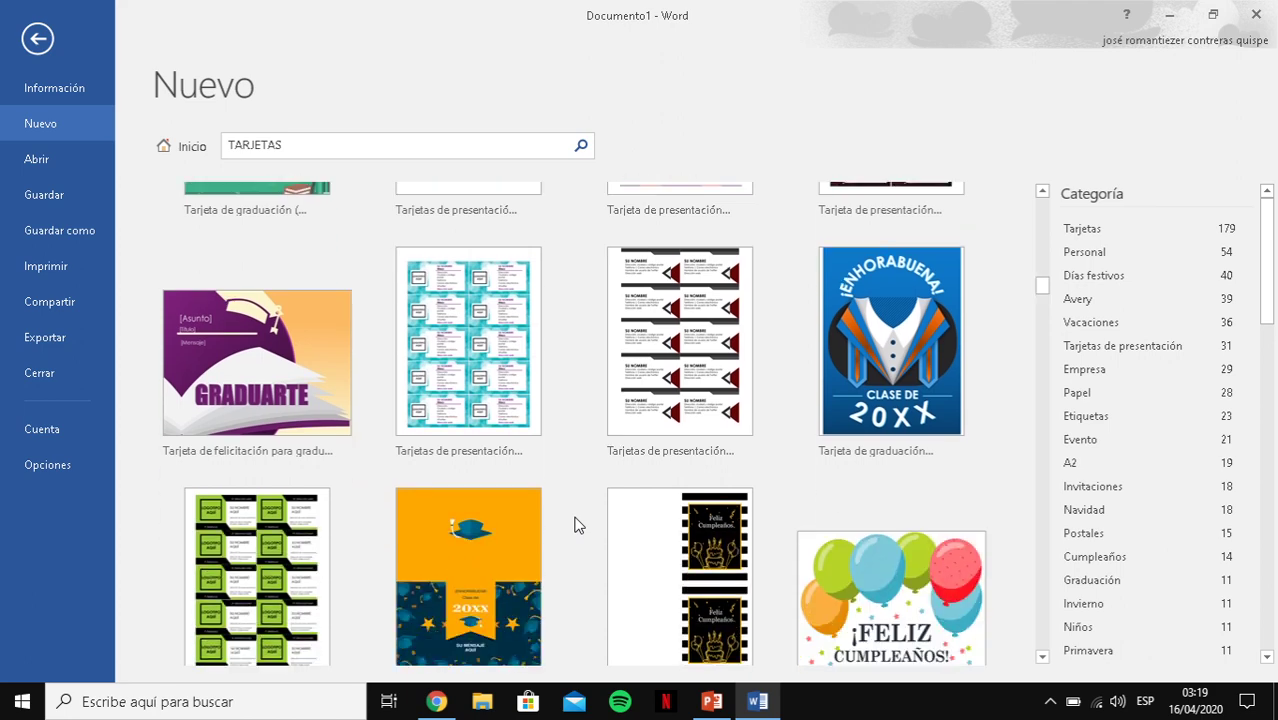
pyautogui.scroll(-3, 575, 524)
pyautogui.scroll(-1, 575, 524)
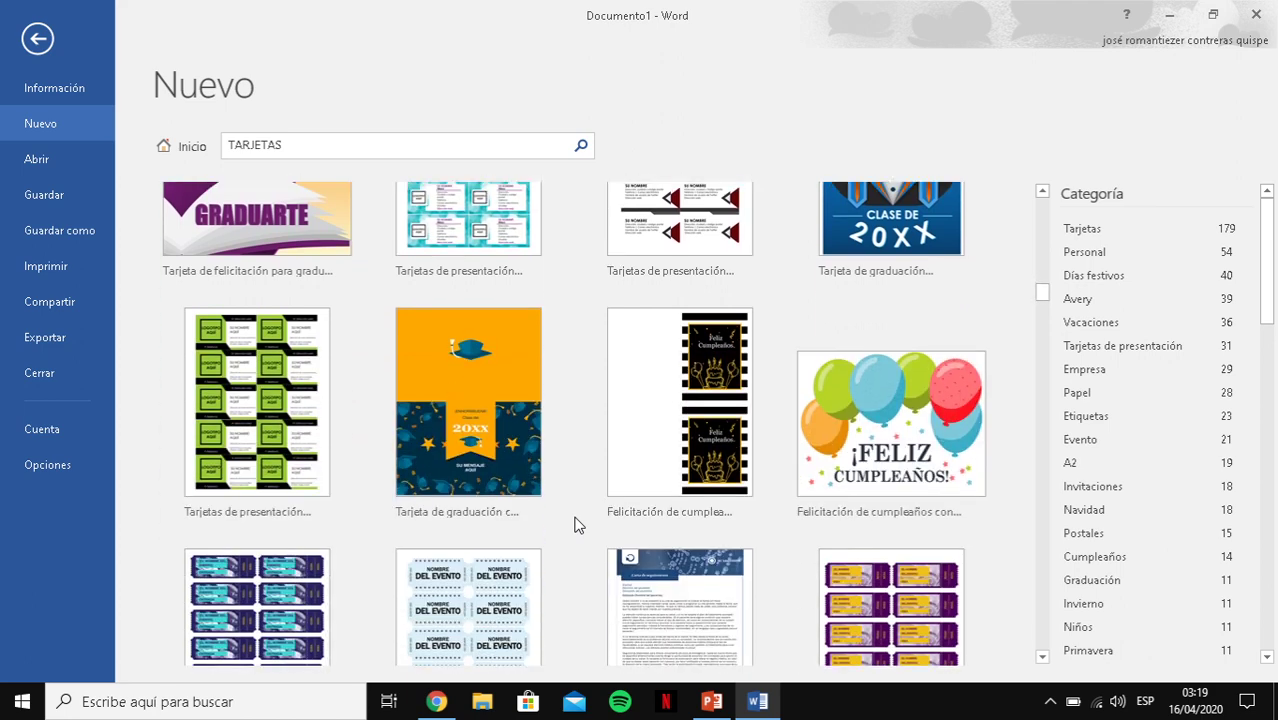
pyautogui.scroll(-3, 575, 524)
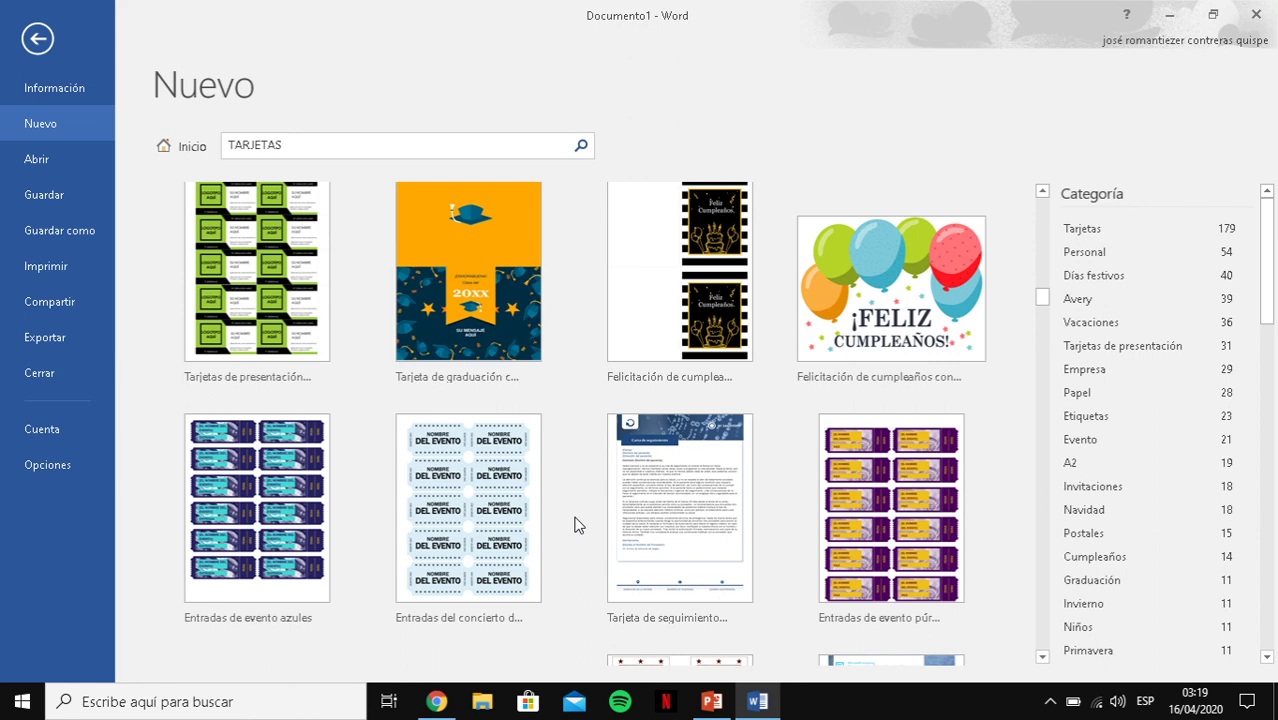
pyautogui.scroll(-2, 575, 524)
pyautogui.scroll(-4, 575, 524)
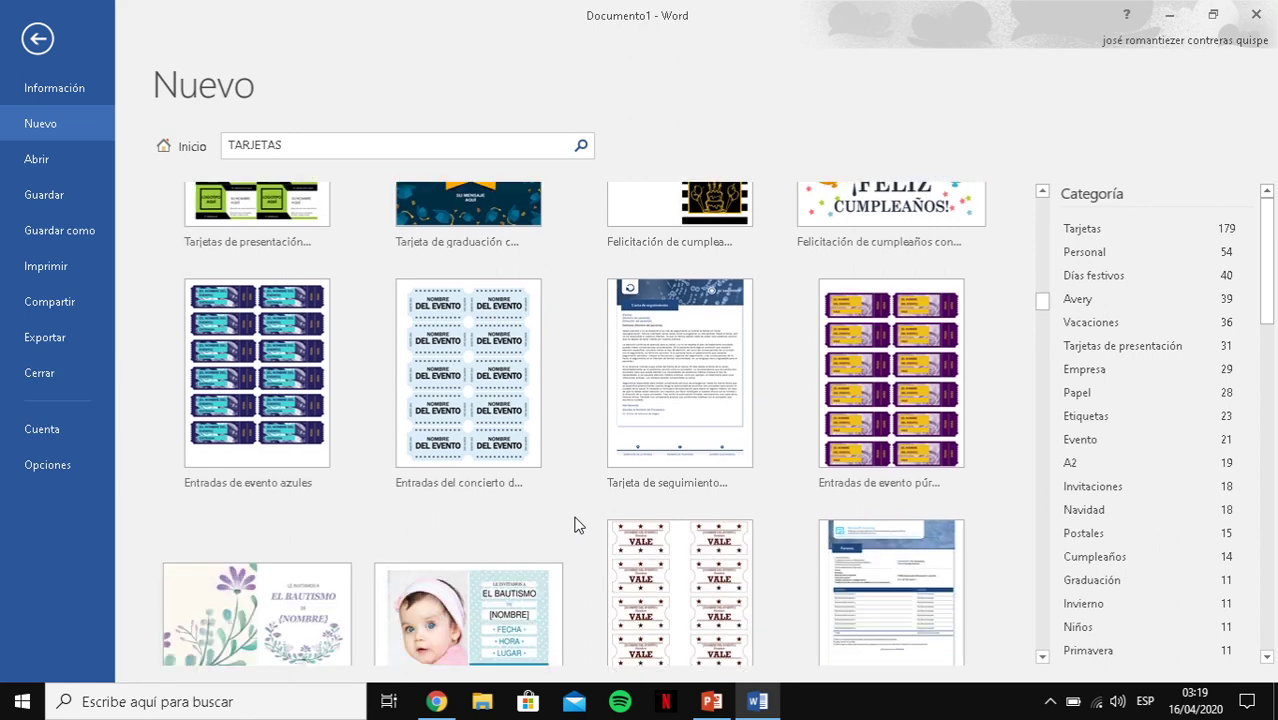
pyautogui.scroll(-4, 575, 524)
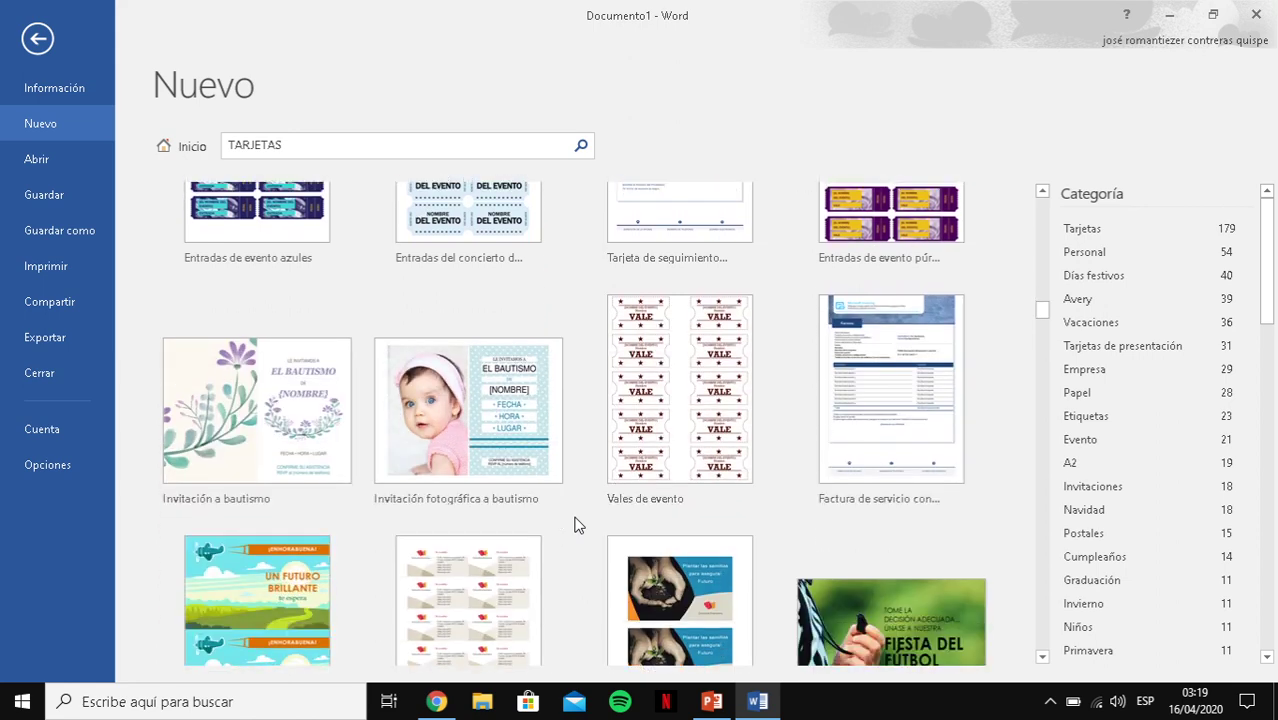
pyautogui.scroll(-2, 575, 524)
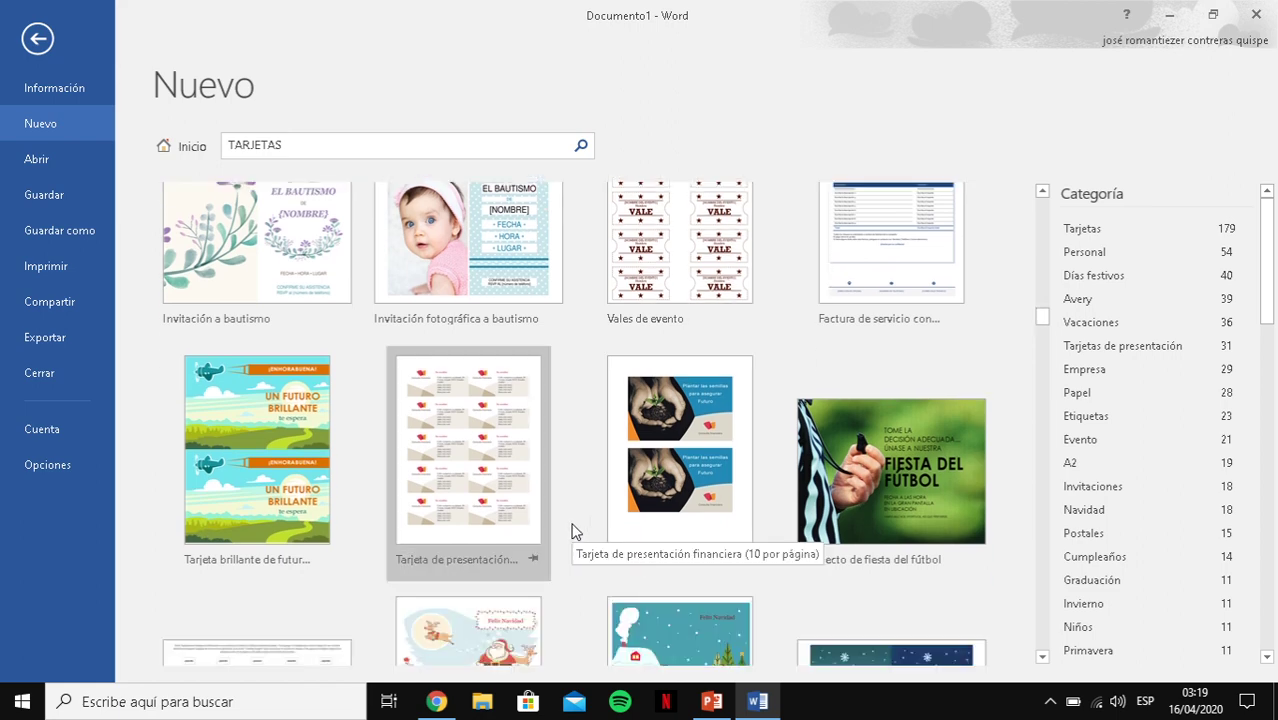
pyautogui.scroll(7, 575, 528)
pyautogui.scroll(20, 575, 530)
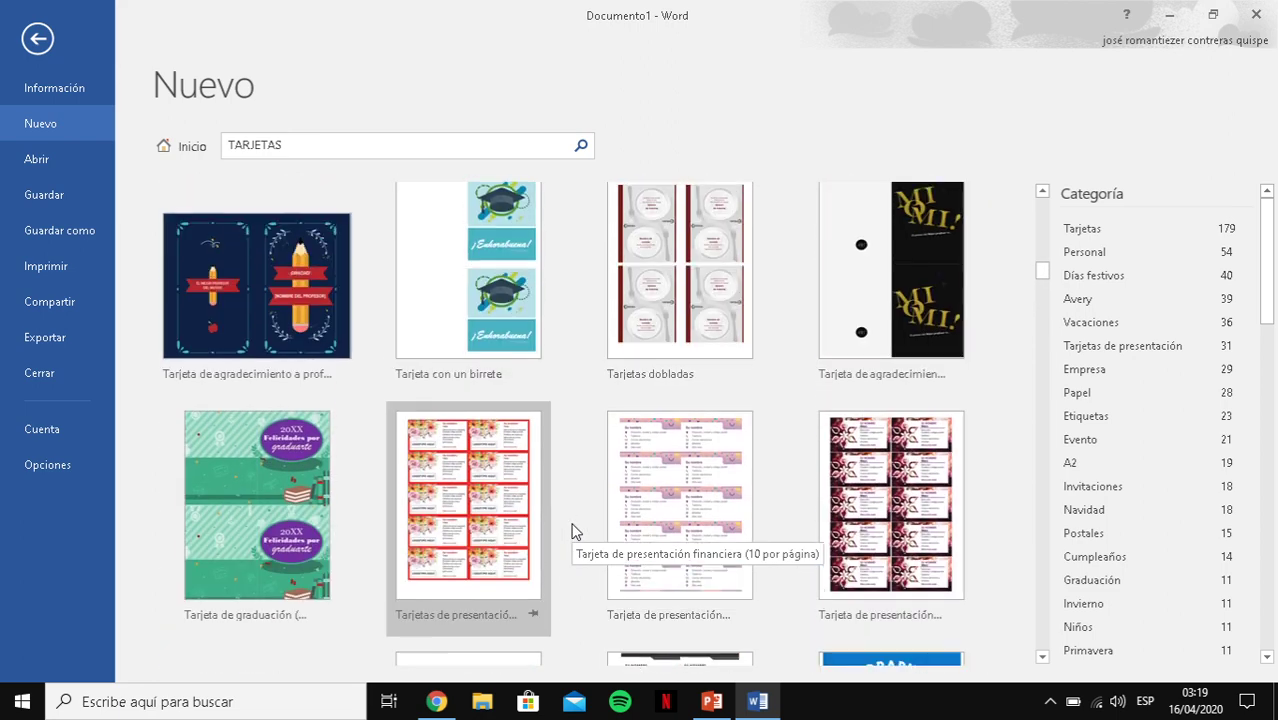
pyautogui.scroll(20, 575, 532)
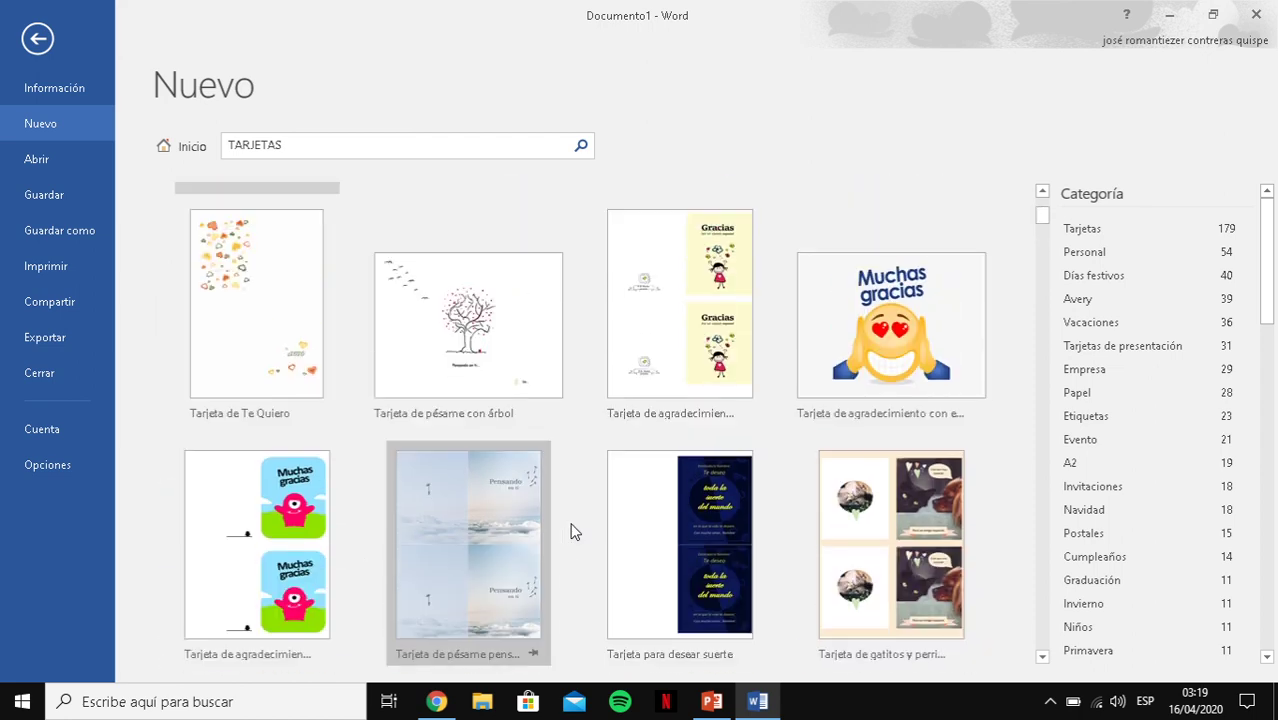
# Step: Replace the template search term with INVITACION and search the online templates for it
pyautogui.click(300, 143)
pyautogui.click(300, 143)
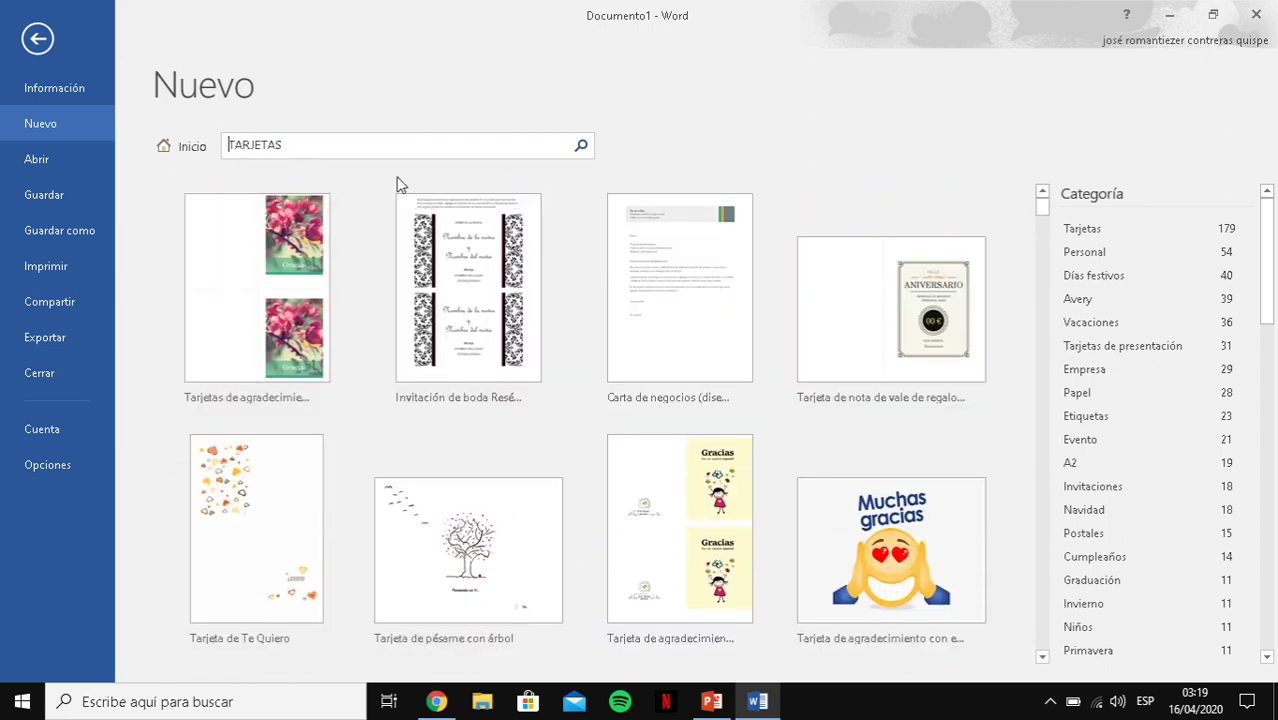
pyautogui.doubleClick(356, 145)
pyautogui.write('I')
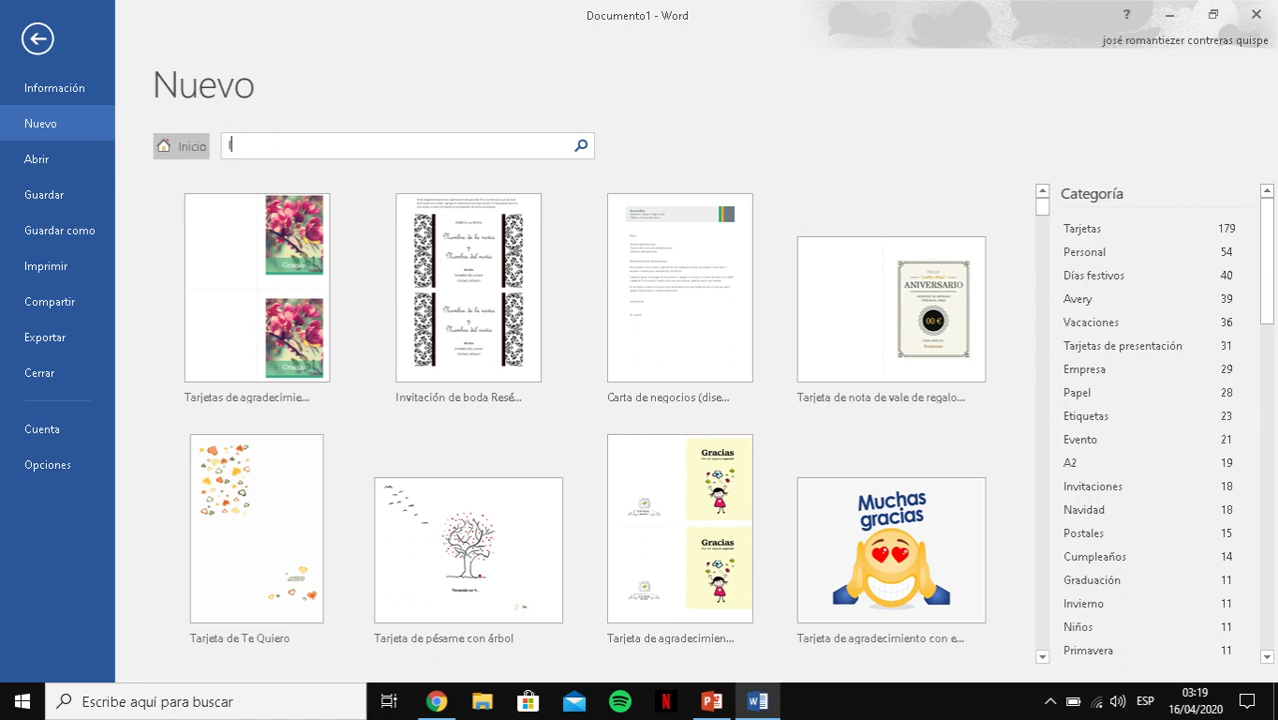
pyautogui.write('NVITACION')
pyautogui.press('Return')
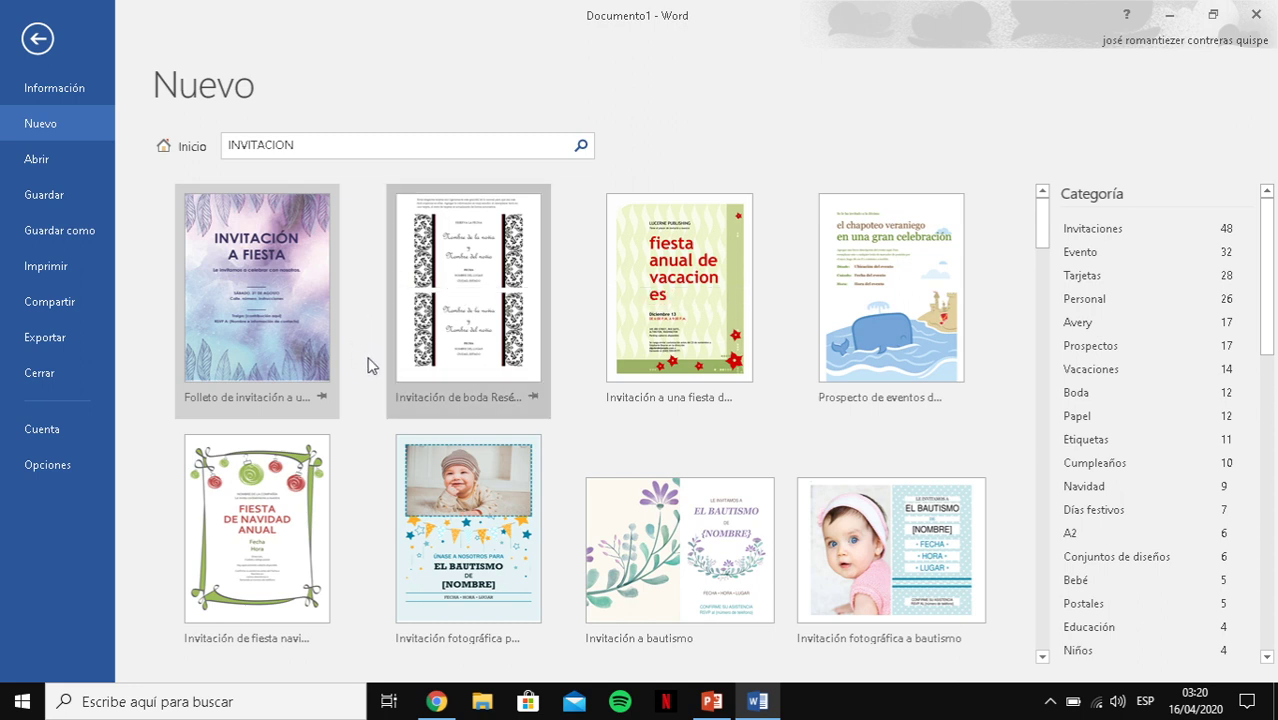
# Step: Browse the invitation templates and preview Invitación navideña con mezclas de jingles without creating a document from it
pyautogui.scroll(-1, 372, 405)
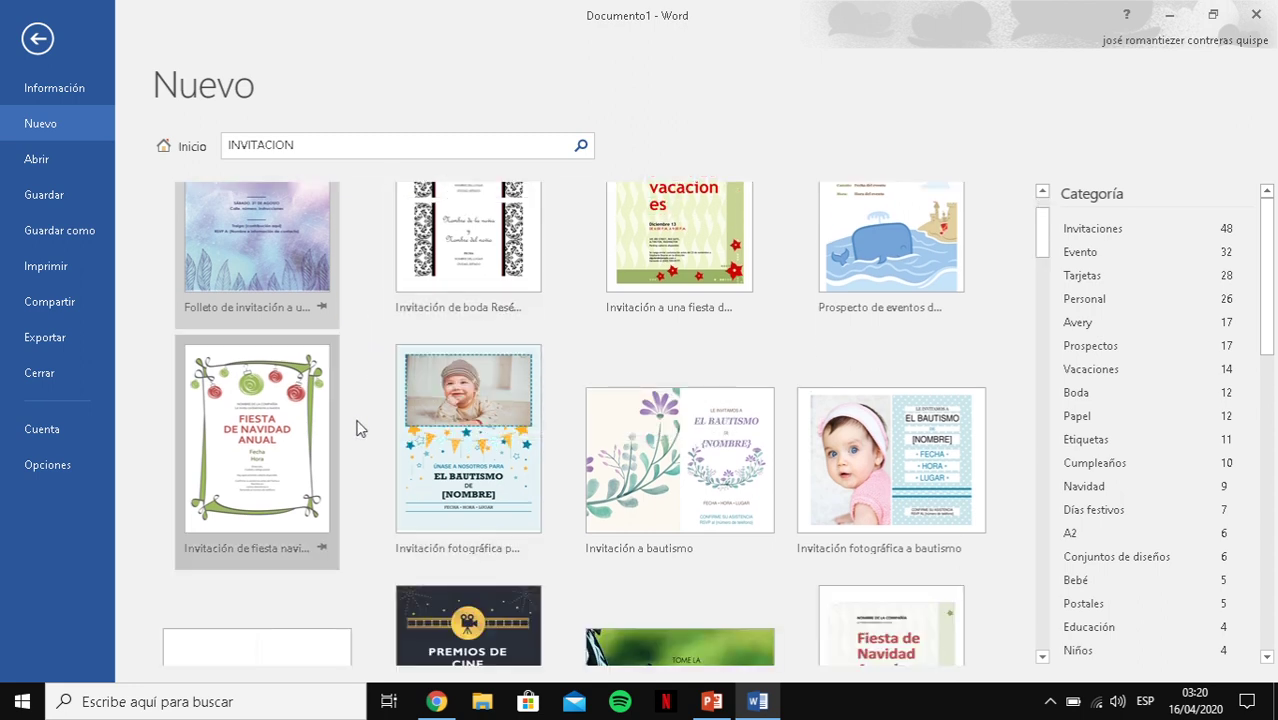
pyautogui.scroll(-1, 362, 435)
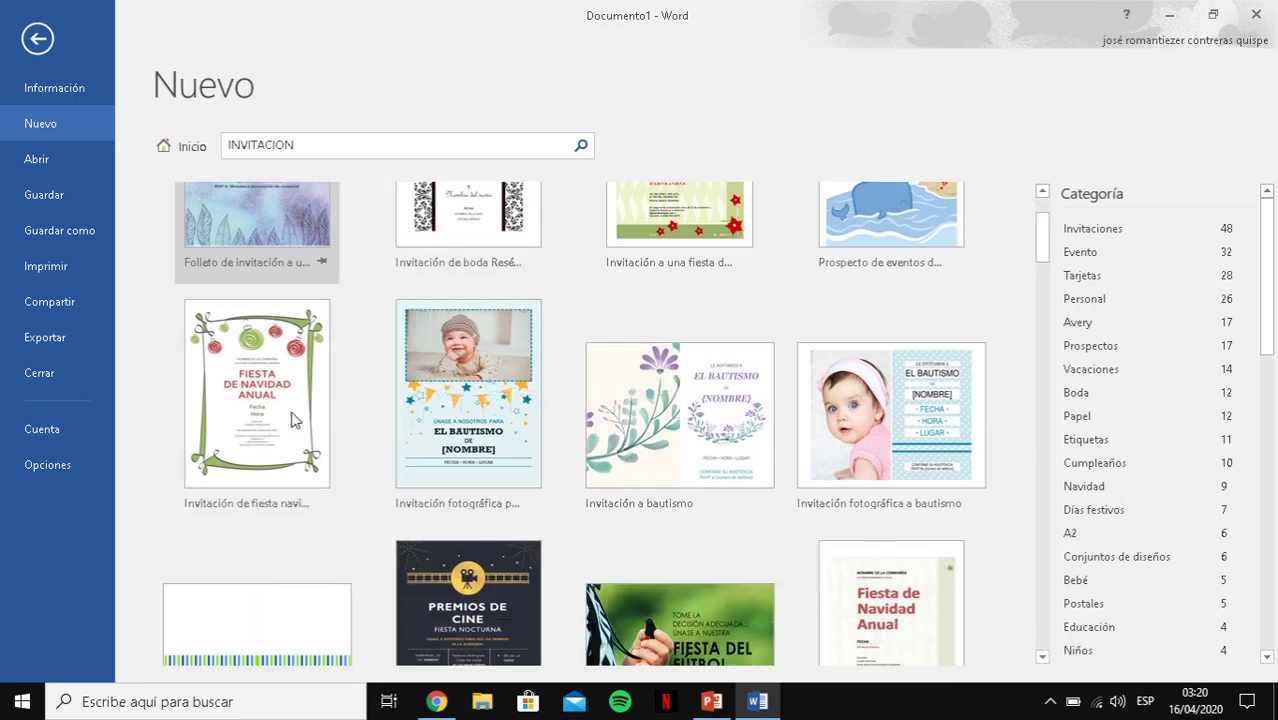
pyautogui.scroll(2, 345, 465)
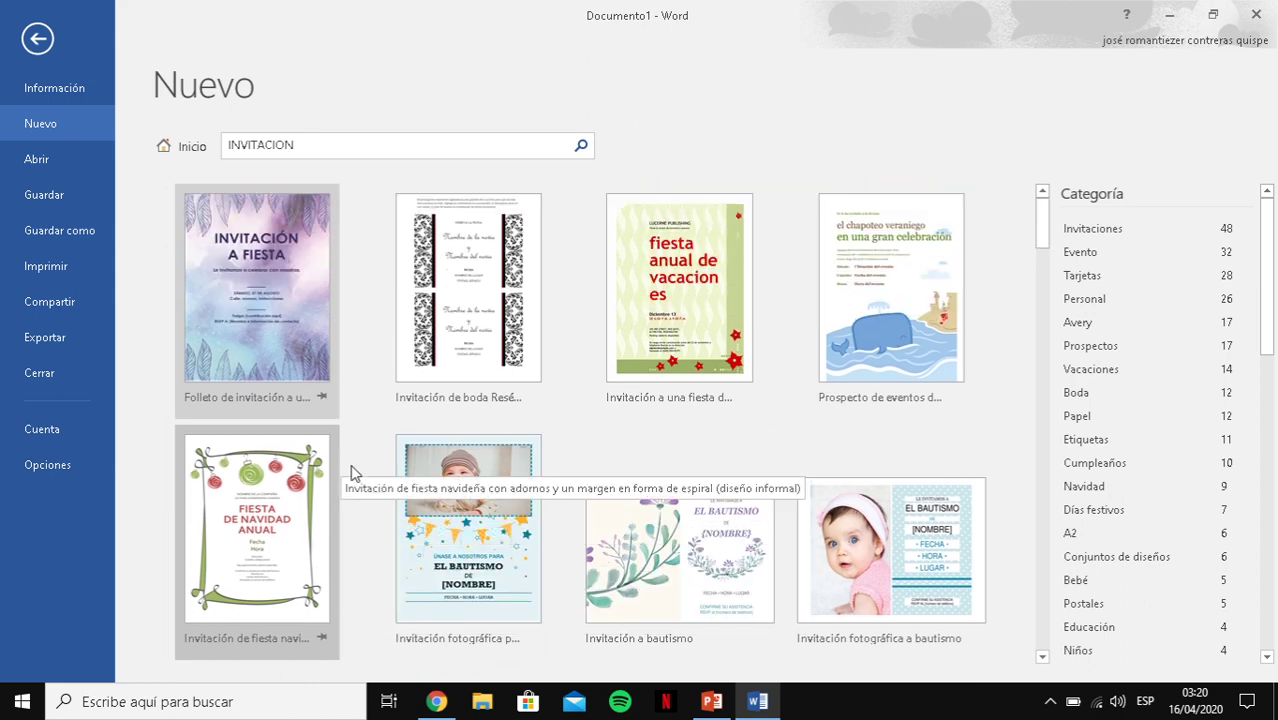
pyautogui.scroll(-2, 376, 480)
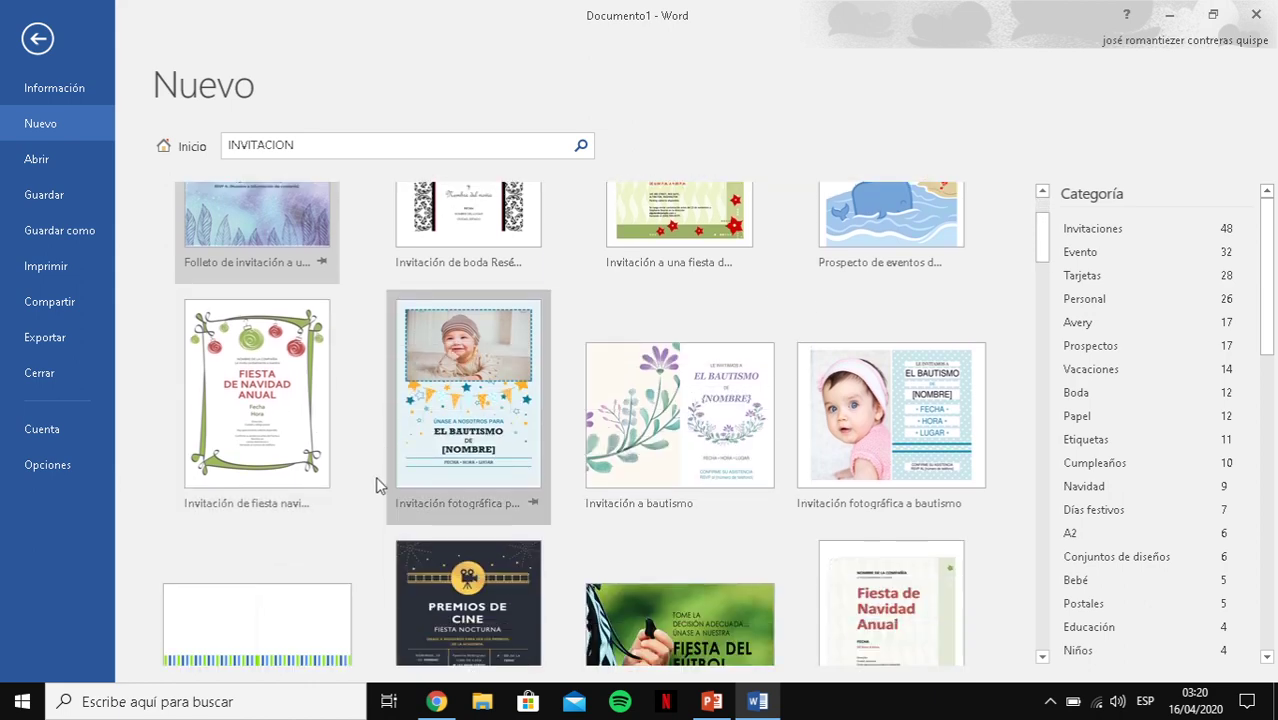
pyautogui.scroll(-3, 375, 476)
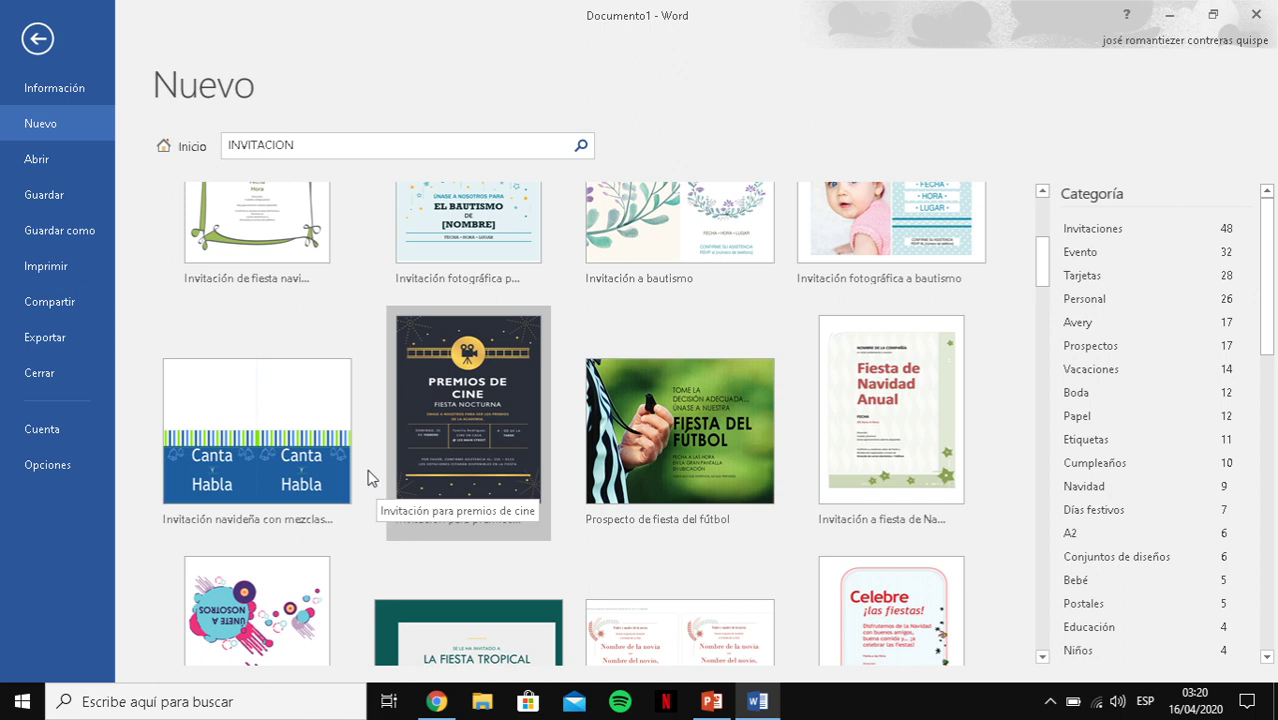
pyautogui.scroll(-1, 368, 476)
pyautogui.scroll(-1, 368, 471)
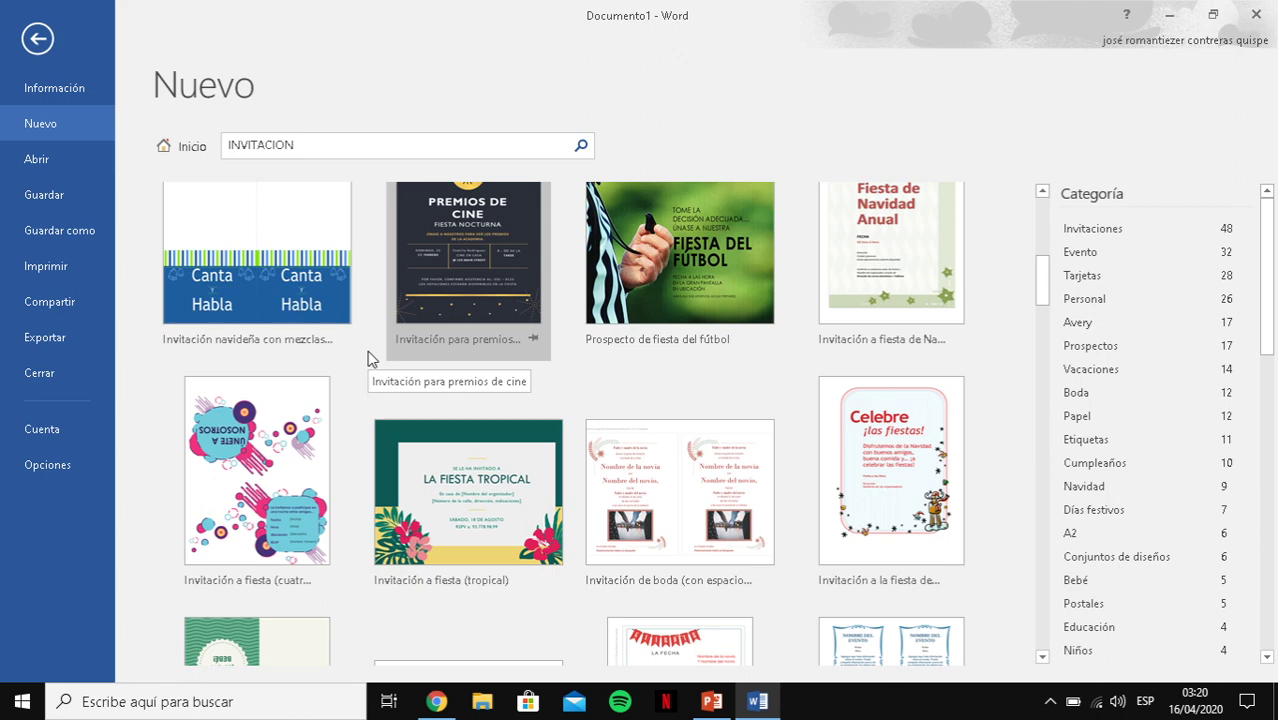
pyautogui.click(305, 300)
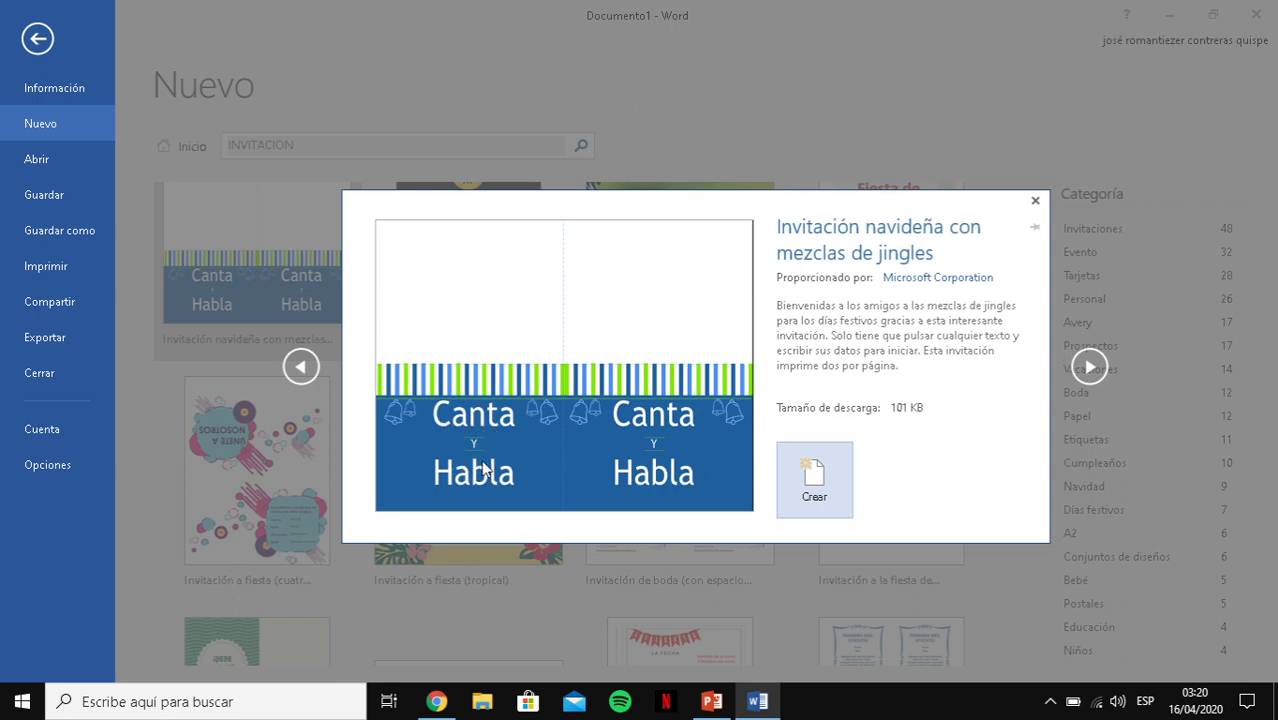
pyautogui.click(1035, 204)
pyautogui.scroll(3, 550, 402)
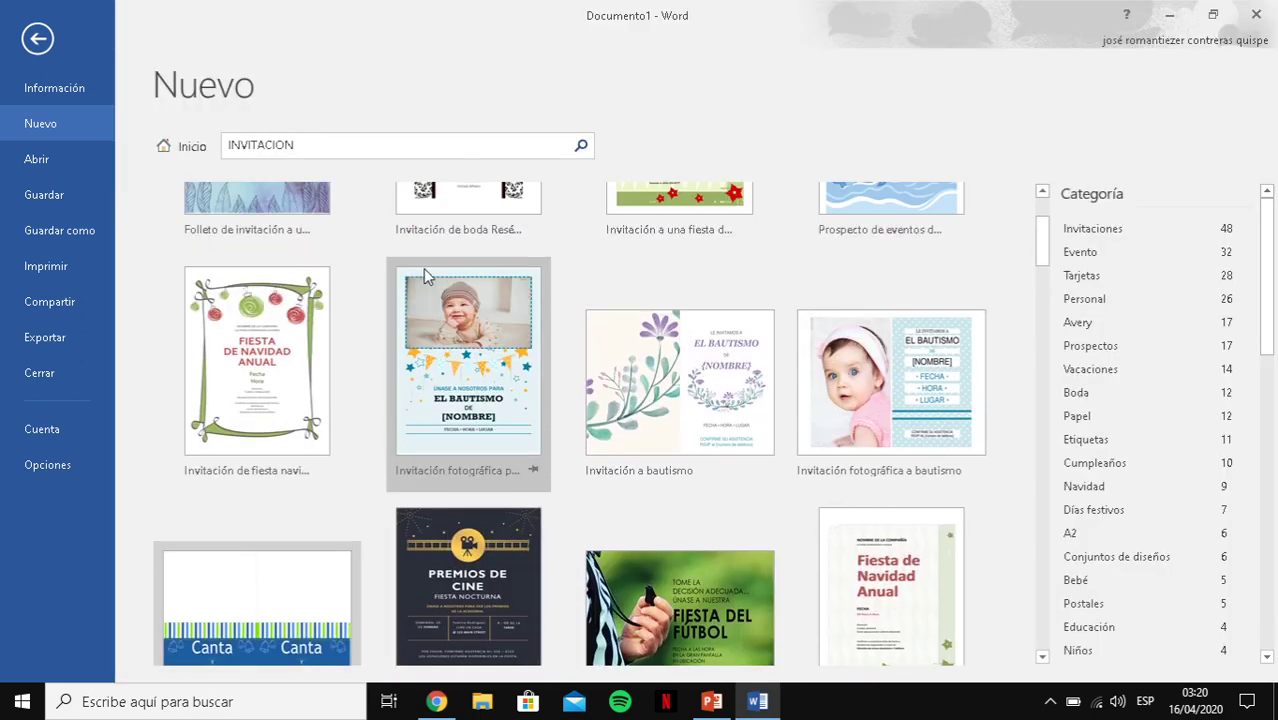
# Step: Search the online templates again using the plural term INVITACIONES in place of the current one
pyautogui.click(355, 148)
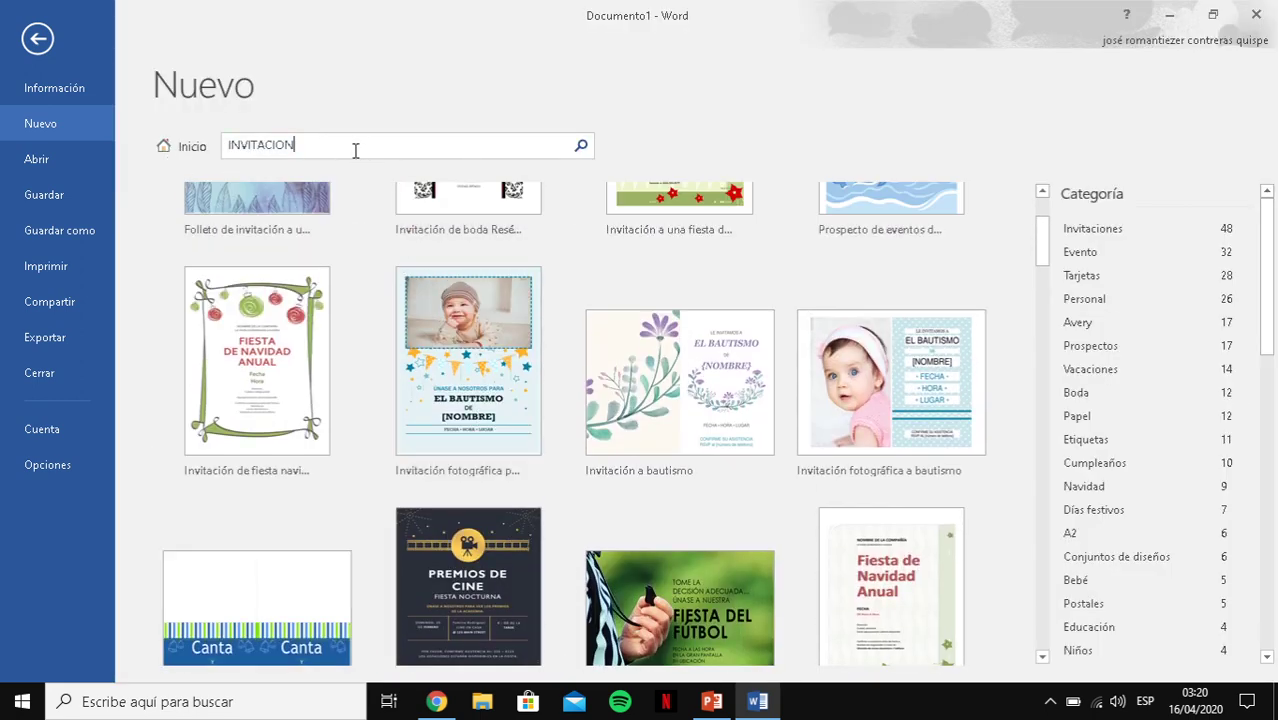
pyautogui.moveTo(355, 148); pyautogui.dragTo(222, 147)
pyautogui.press('BackSpace')
pyautogui.write('INVITACIONES')
pyautogui.press('Return')
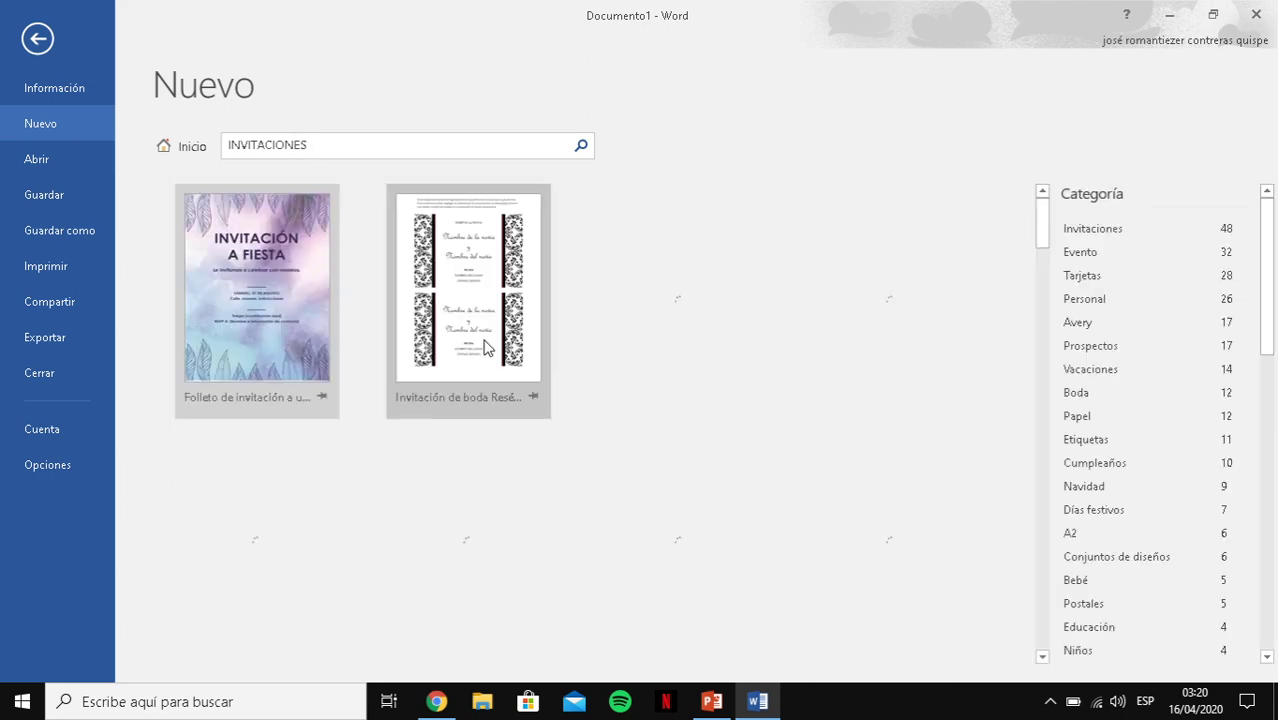
# Step: Browse the invitation templates, preview Invitaciones a eventos (4 por página) without creating a document, and return to the first results
pyautogui.scroll(-1, 604, 457)
pyautogui.scroll(-10, 576, 443)
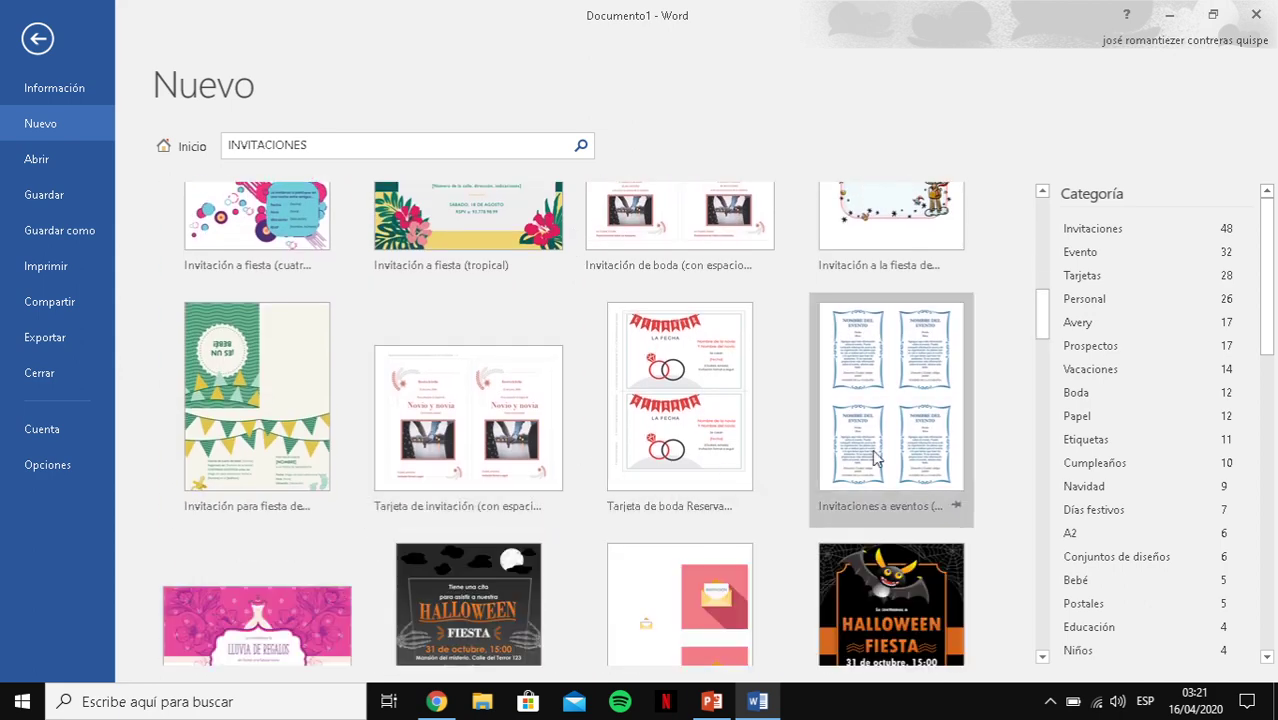
pyautogui.click(825, 450)
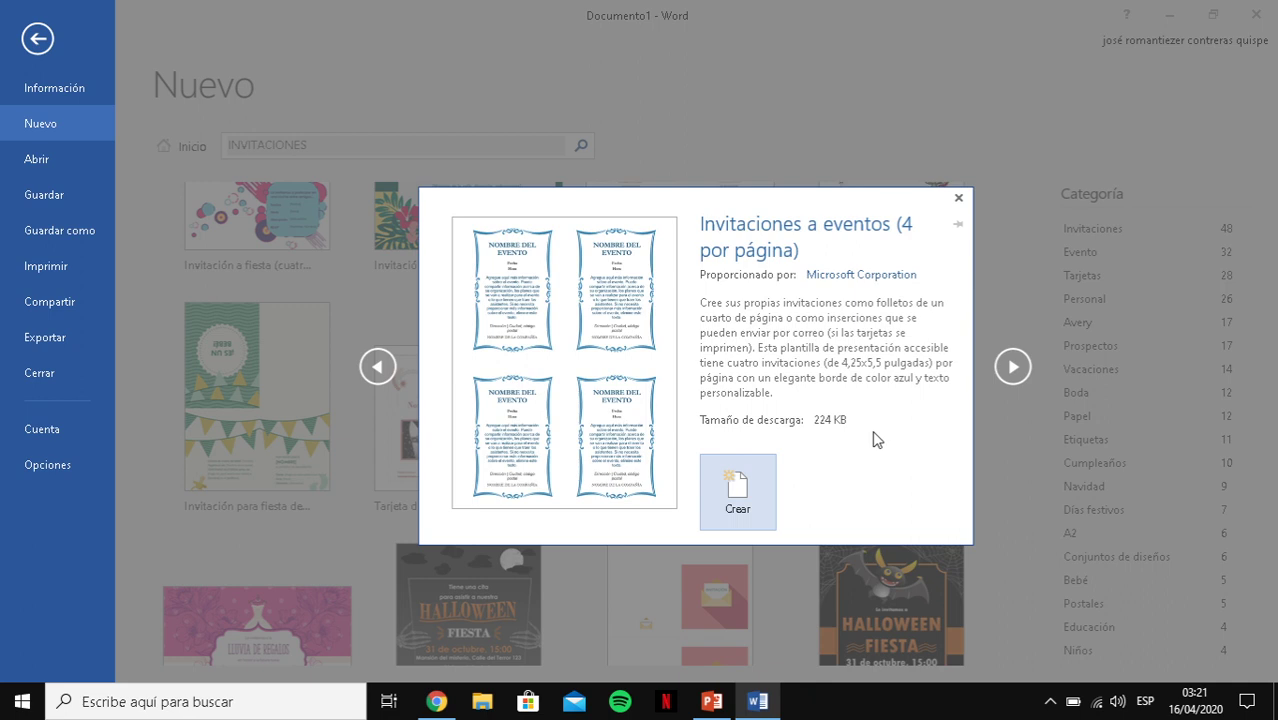
pyautogui.click(958, 197)
pyautogui.scroll(10, 515, 325)
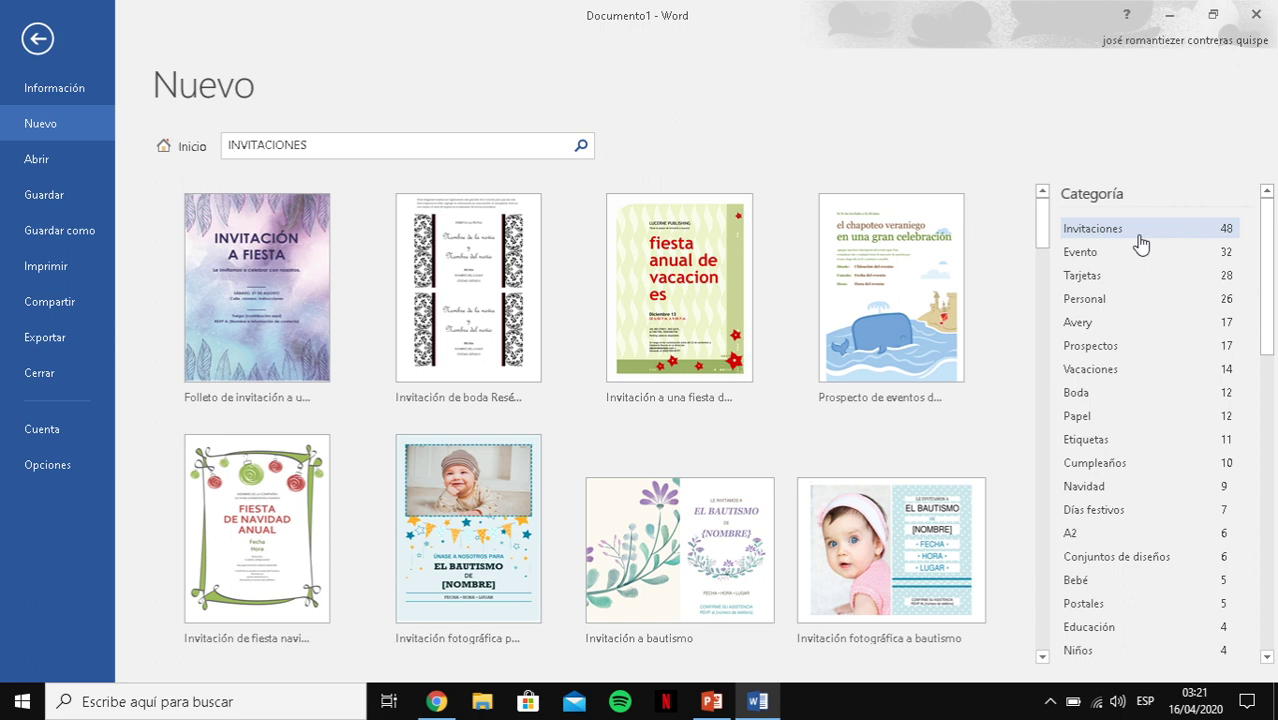
# Step: Close Word, switch to the Tarea presentation in PowerPoint, and start its slide show from the first slide
pyautogui.click(1260, 10)
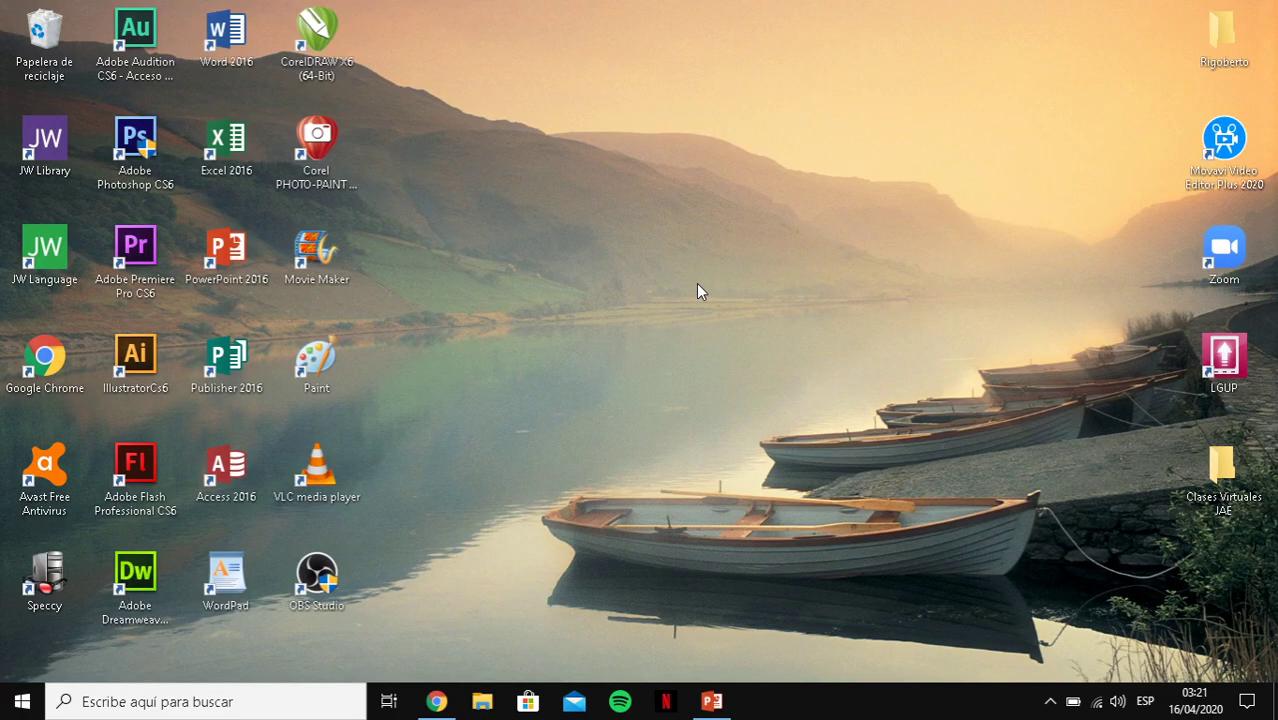
pyautogui.click(711, 701)
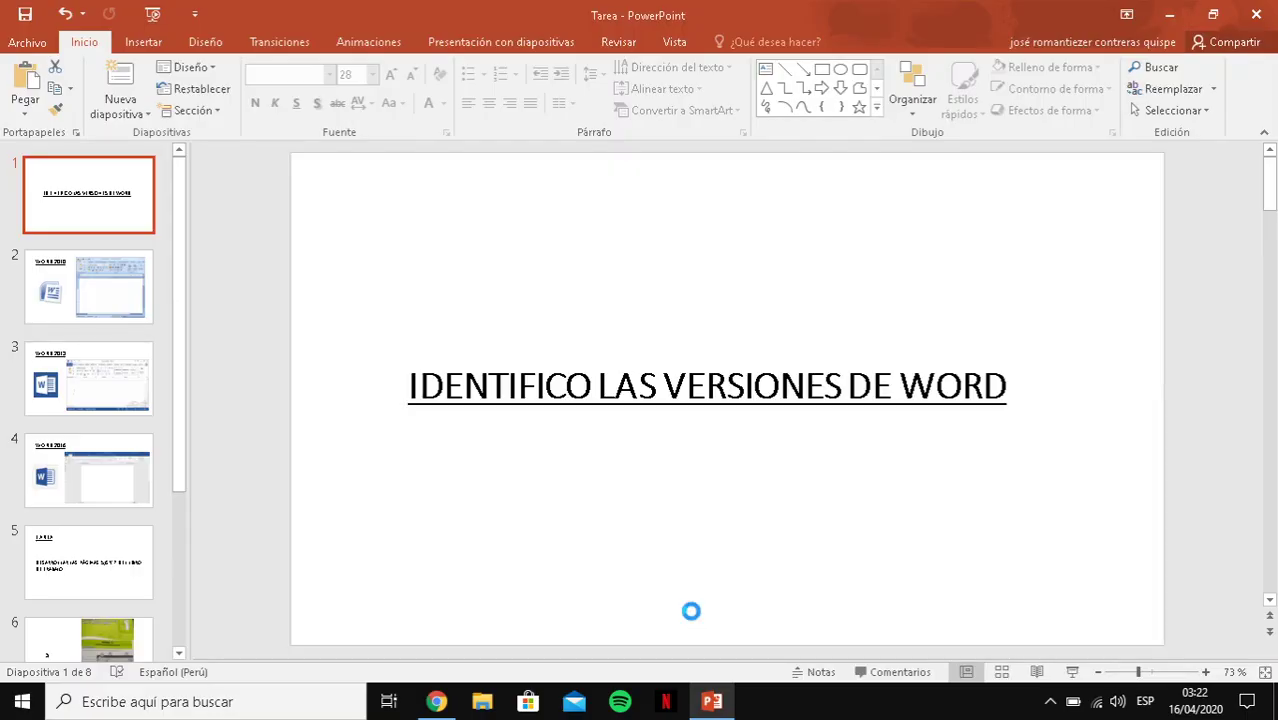
pyautogui.press('F5')
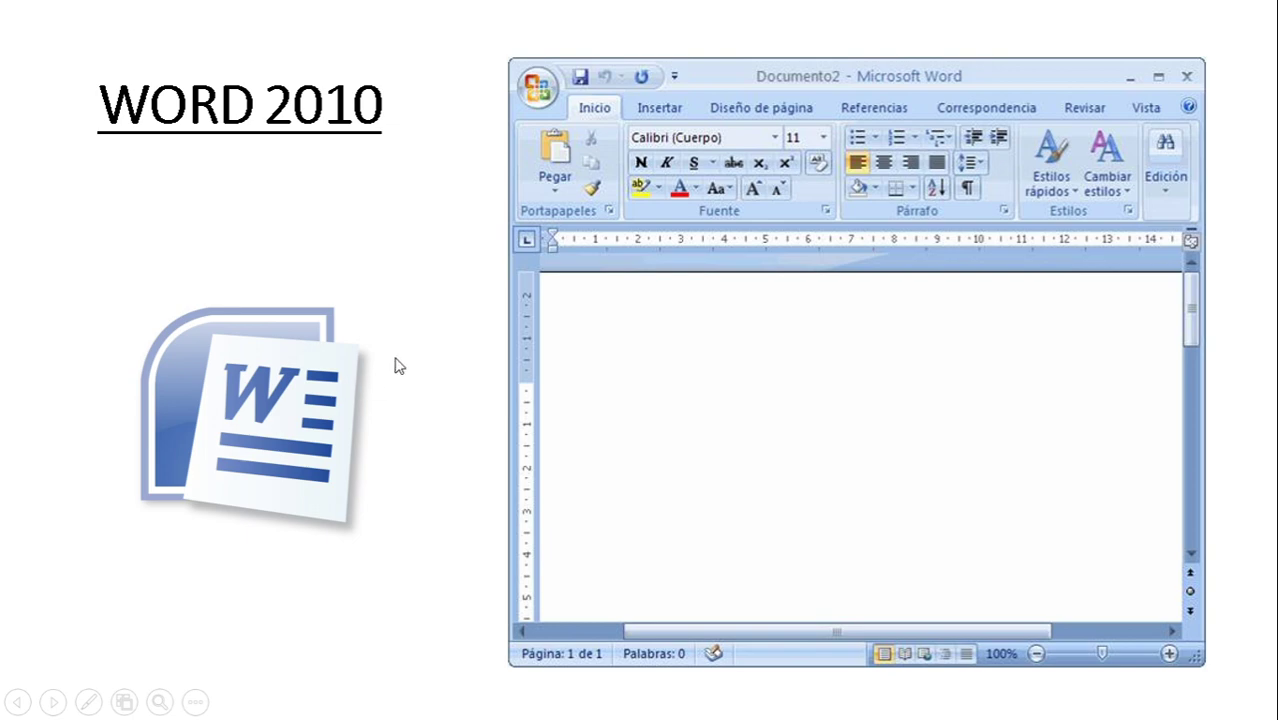
# Step: Step back and forth through the Word 2010, Word 2013 and Word 2016 slides to compare their logos and windows, ending on Word 2016
pyautogui.click(789, 417)
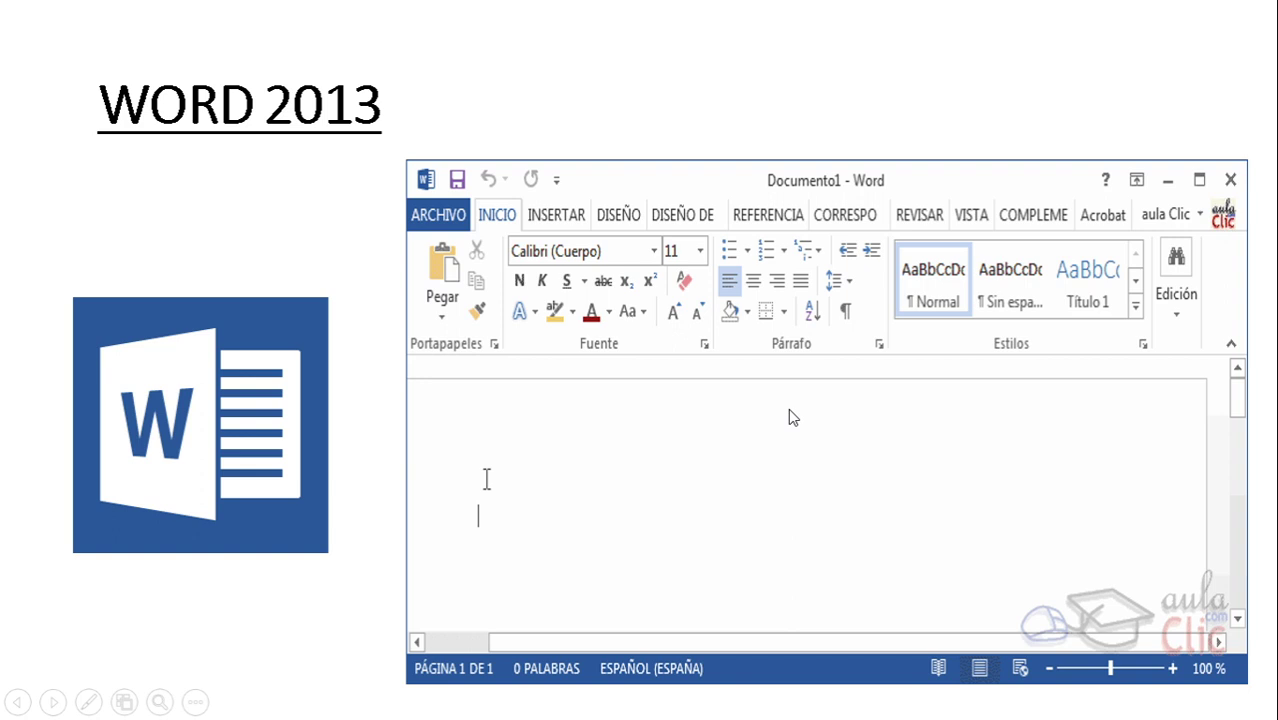
pyautogui.click(789, 417)
pyautogui.click(210, 364)
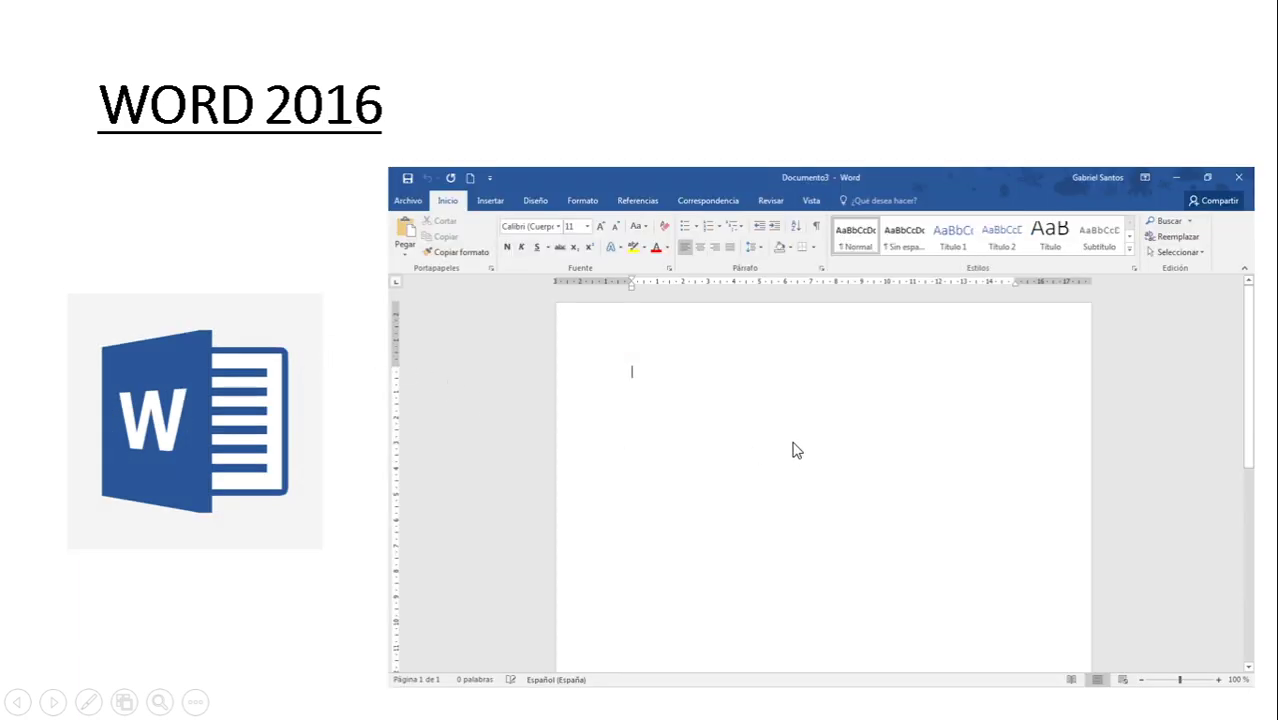
pyautogui.press('Left')
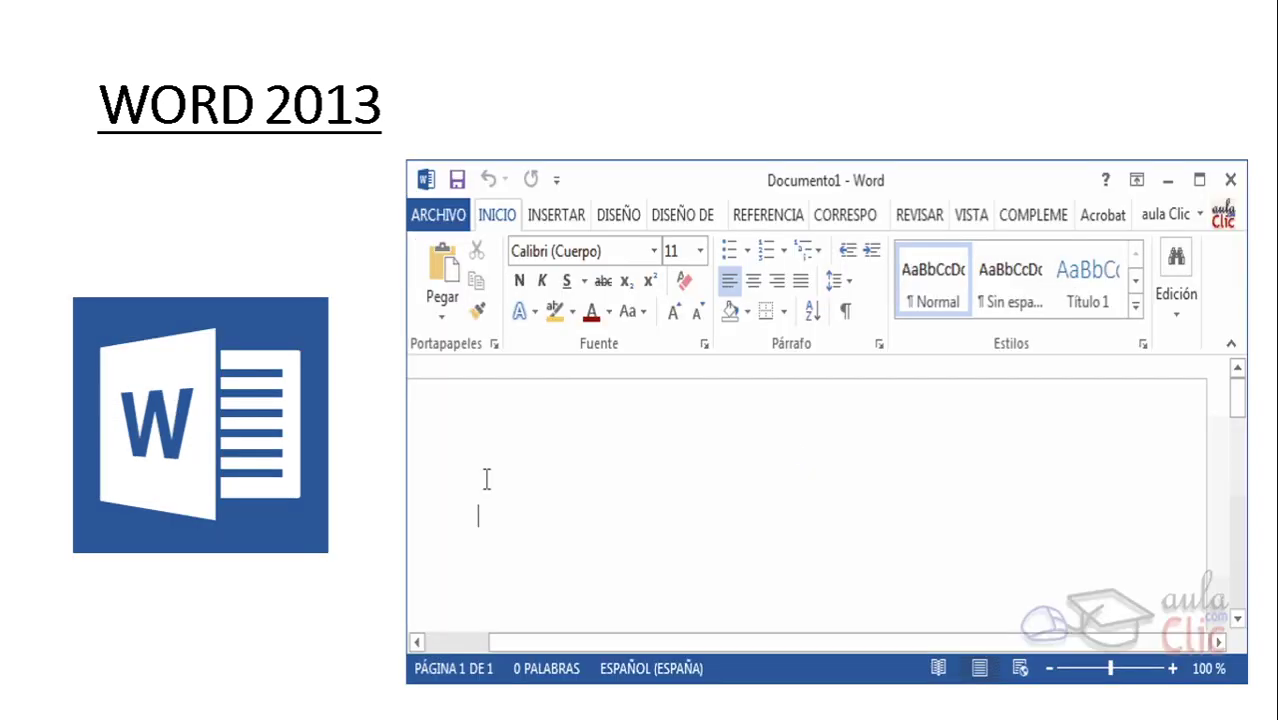
pyautogui.press('Right')
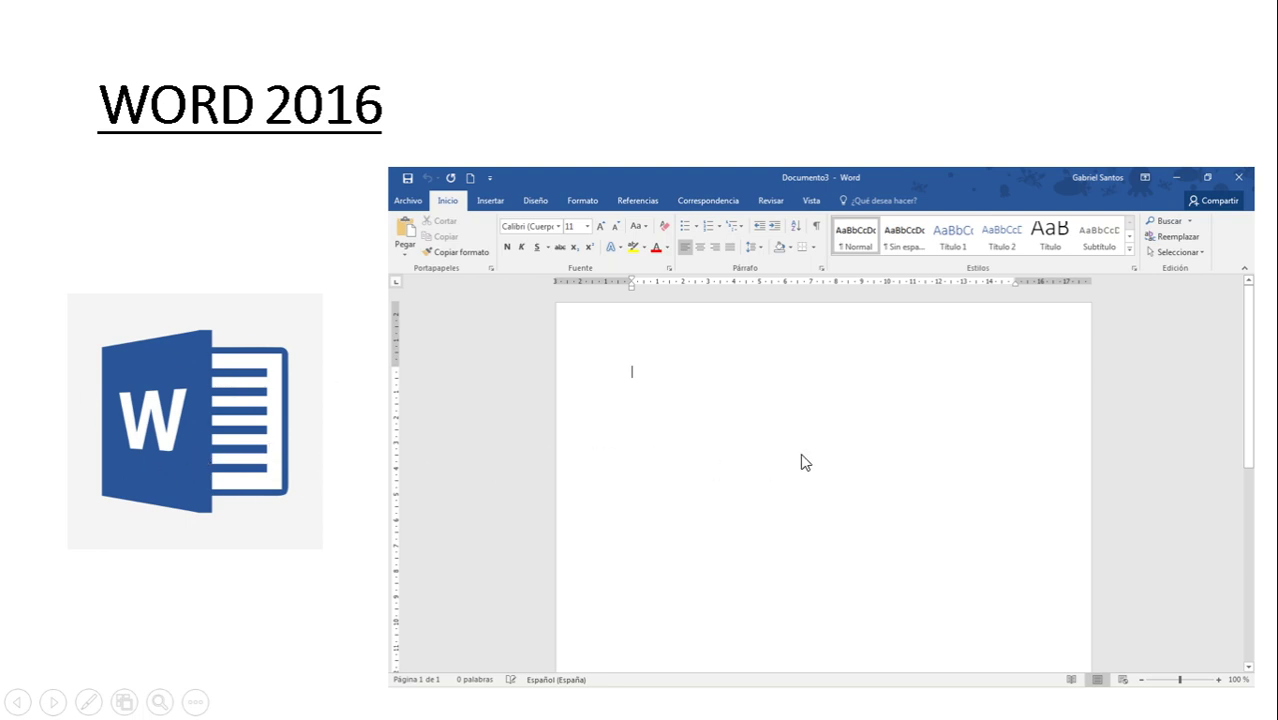
pyautogui.press('Right')
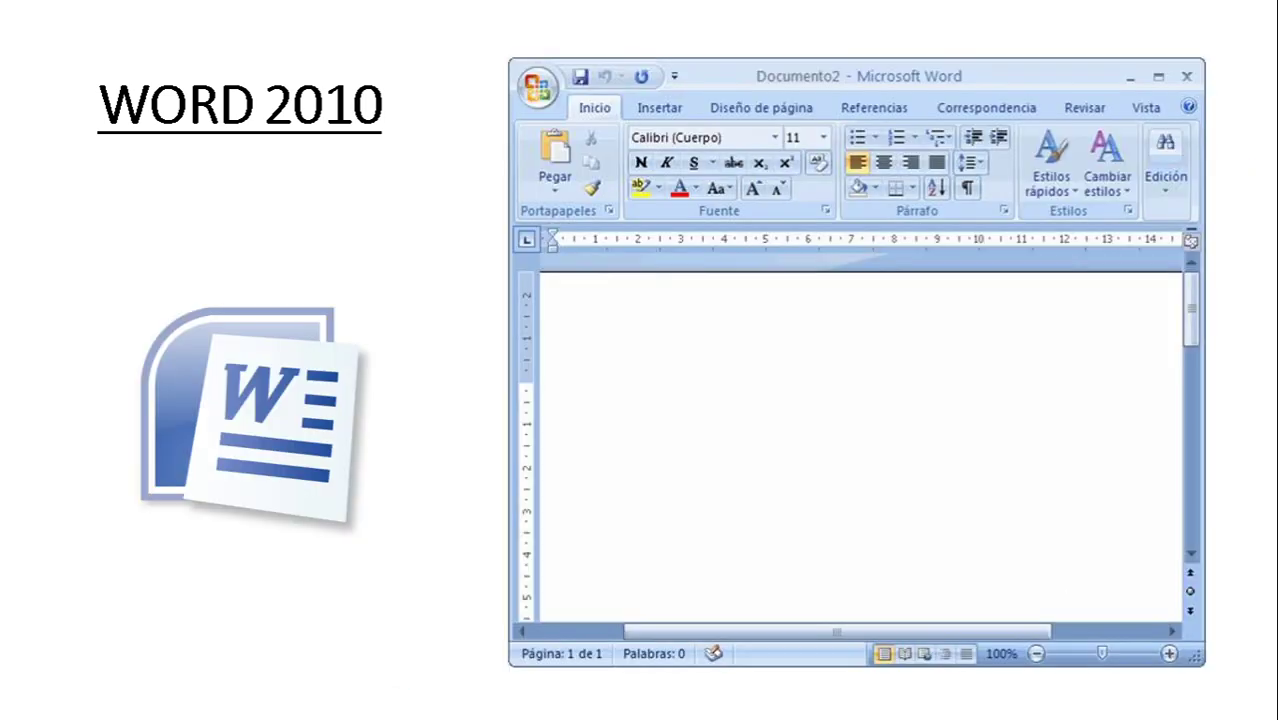
pyautogui.press('Right')
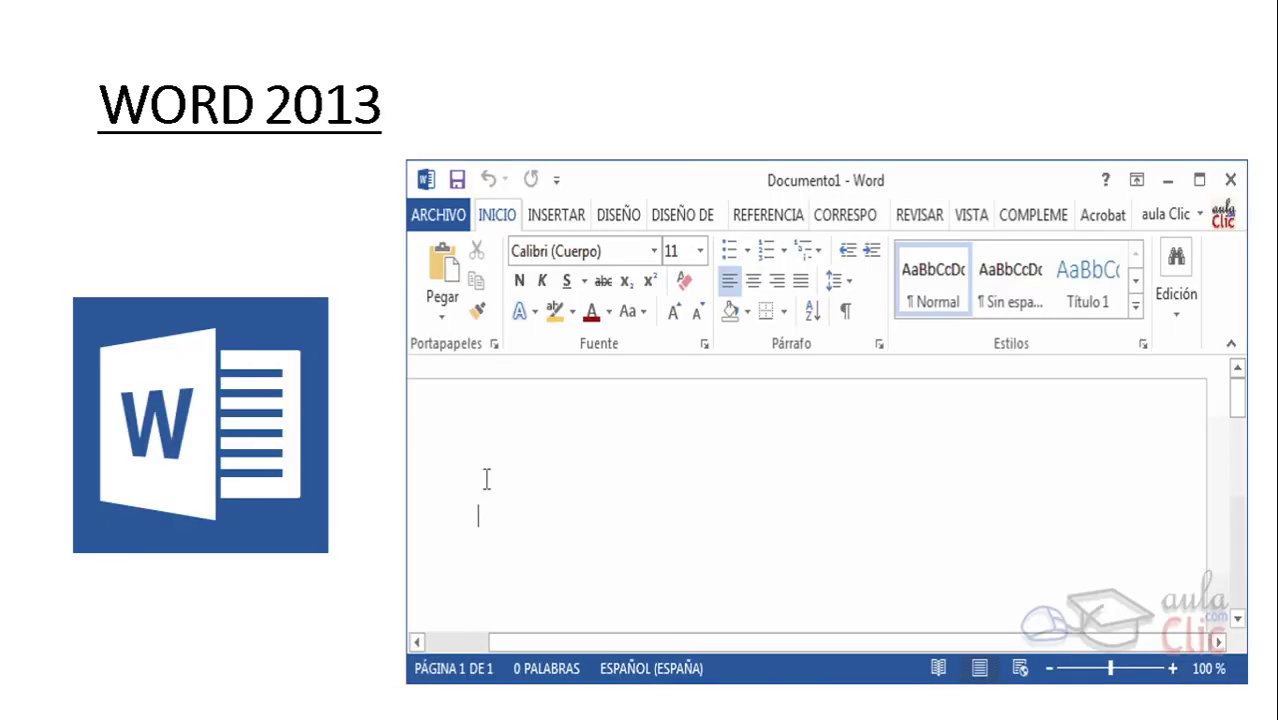
pyautogui.press('Right')
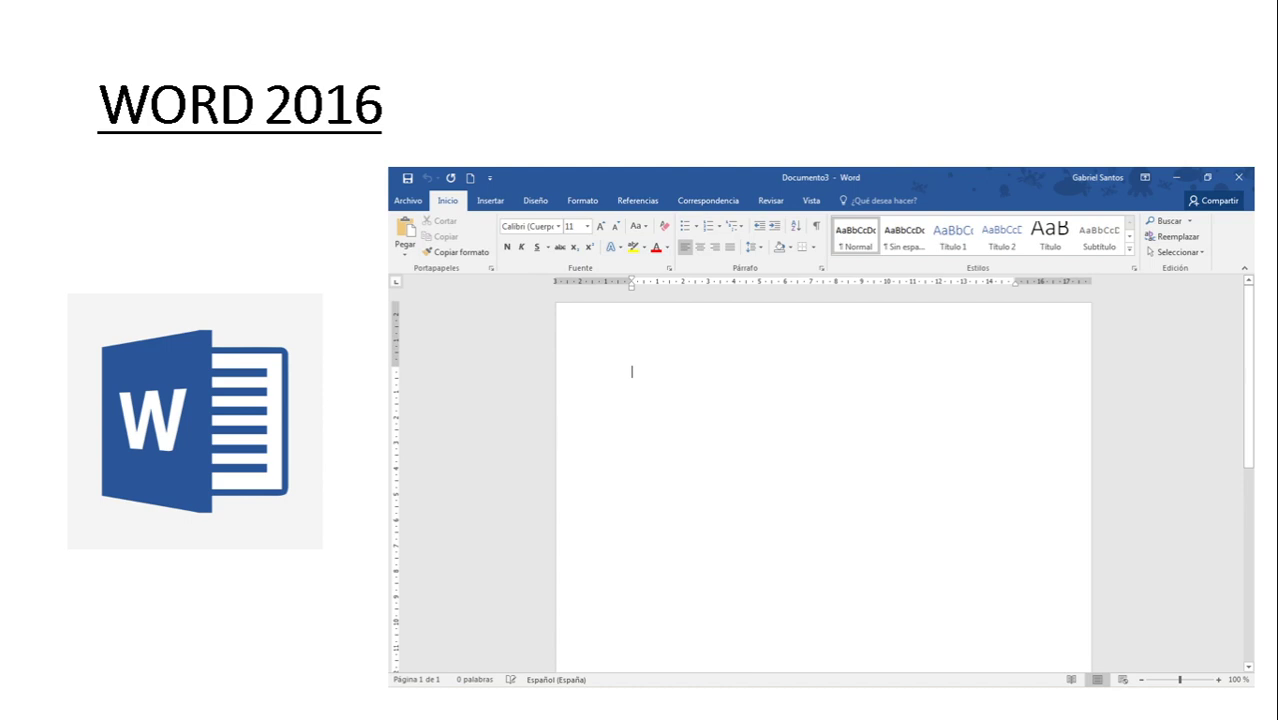